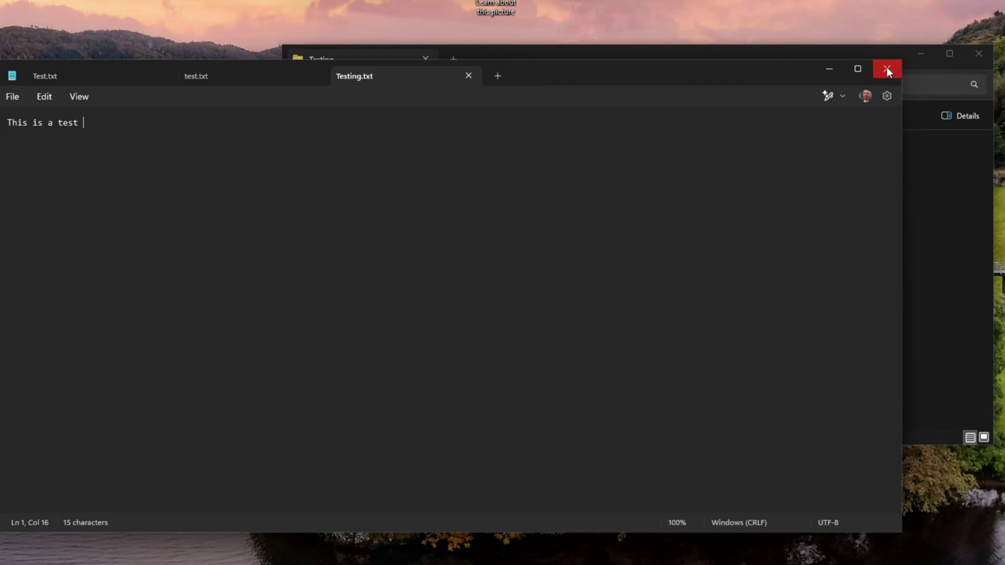
- Close the open text file and check the Testing text document's properties for previous versions
left_click(886, 68)
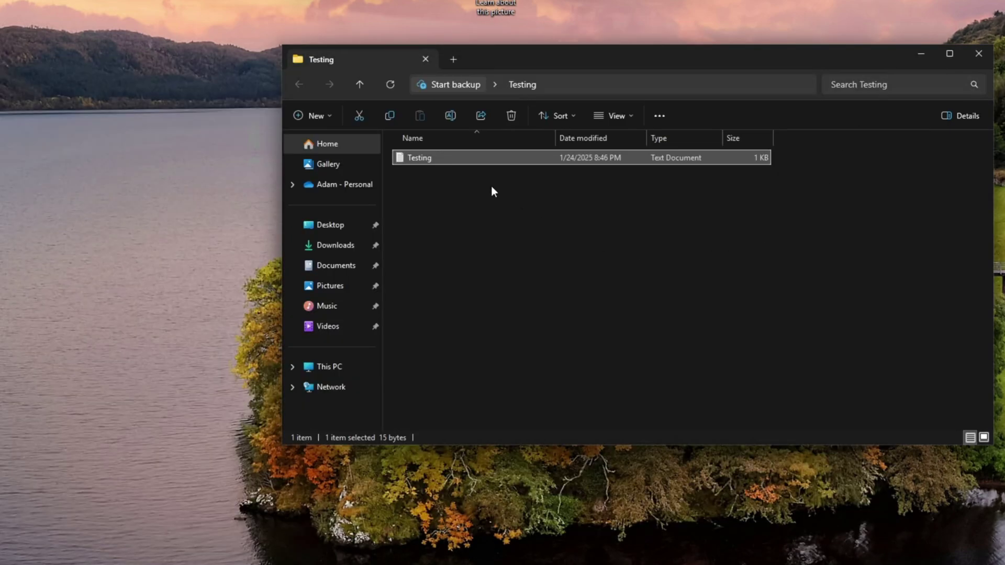
right_click(430, 156)
left_click(501, 401)
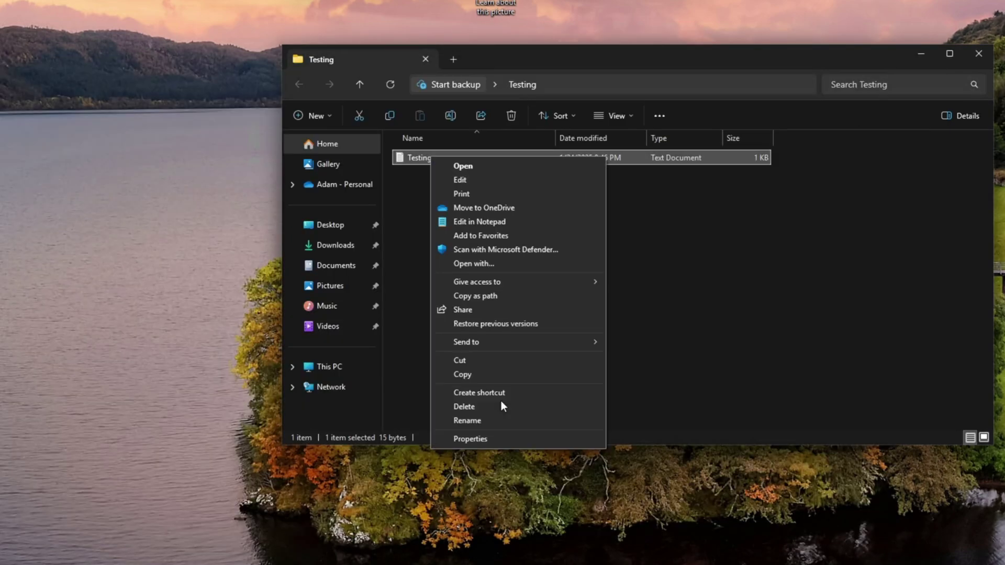
left_click(469, 439)
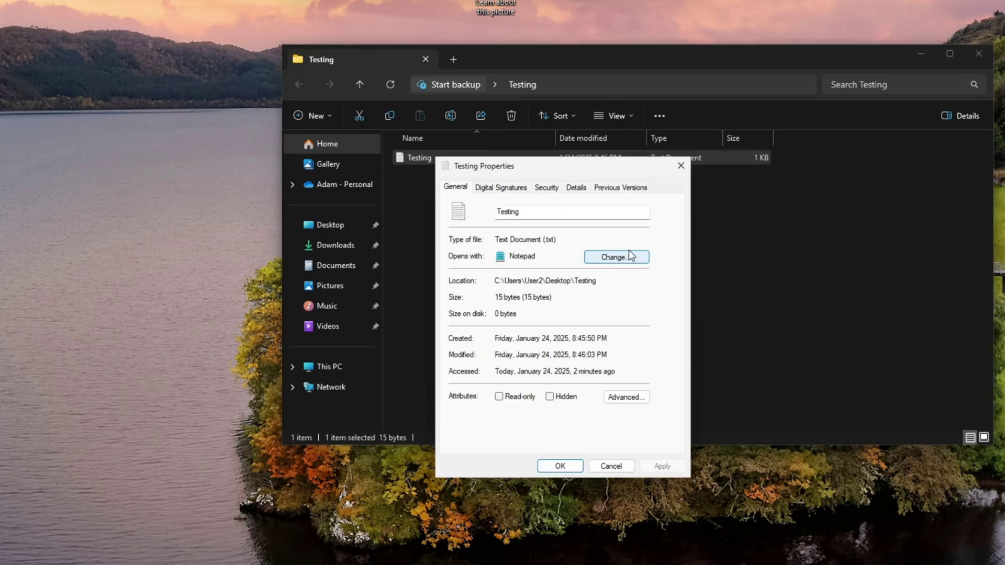
left_click(610, 191)
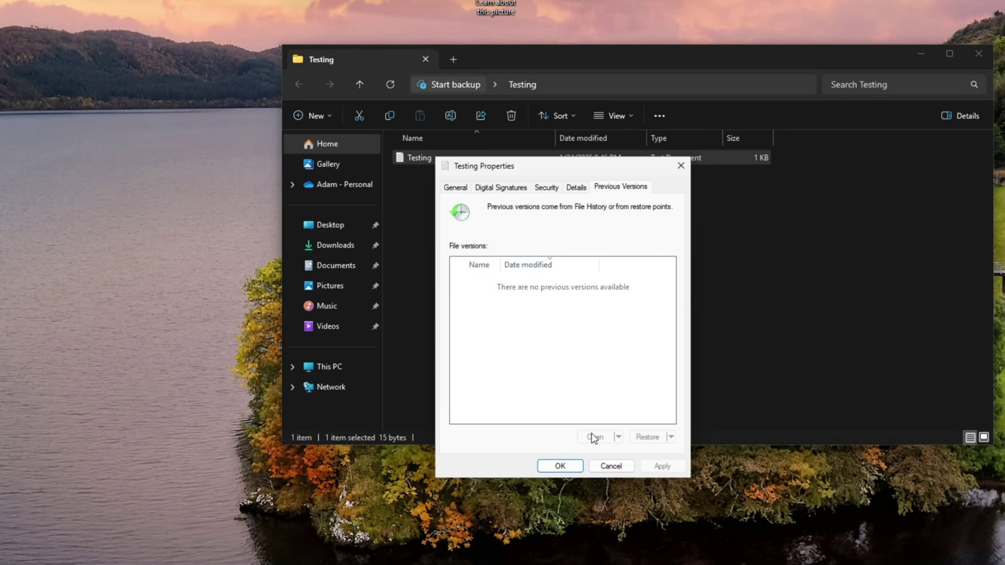
left_click(580, 465)
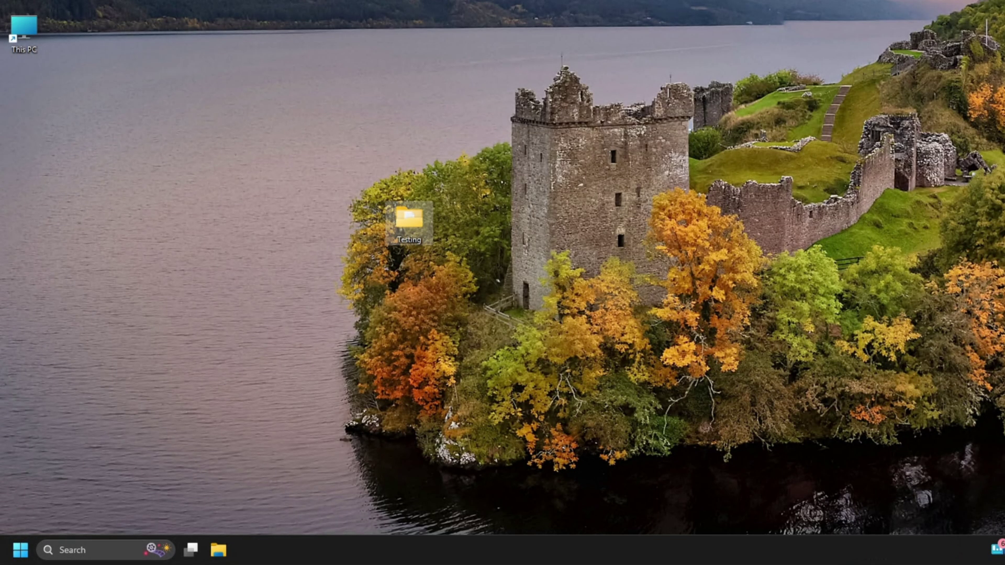
- Search Windows for "file" and open the File History settings in Control Panel
left_click(79, 552)
type("fi")
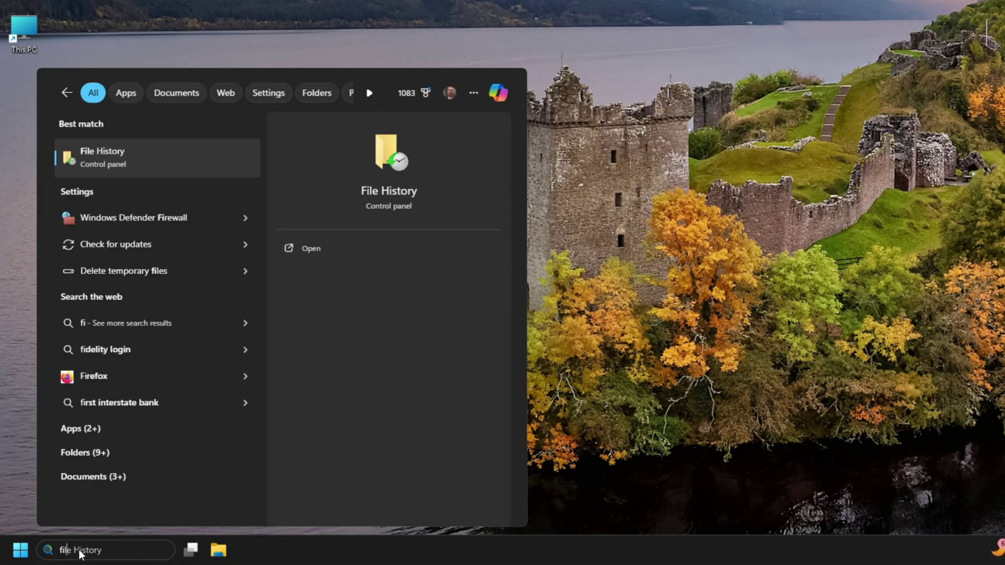
type("le")
left_click(104, 159)
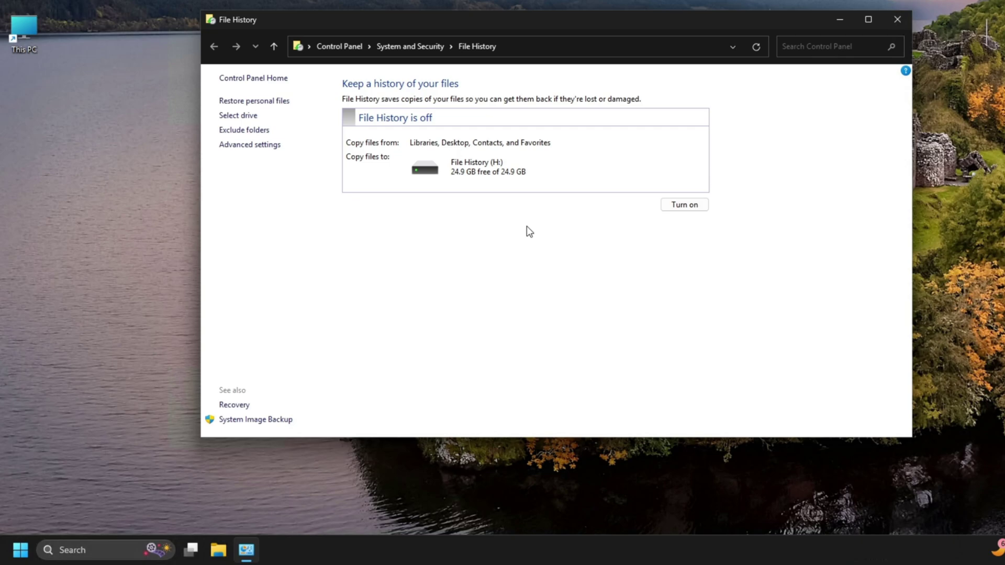
- Review the drives available for File History, keep File History (H:), and turn File History on
left_click(231, 116)
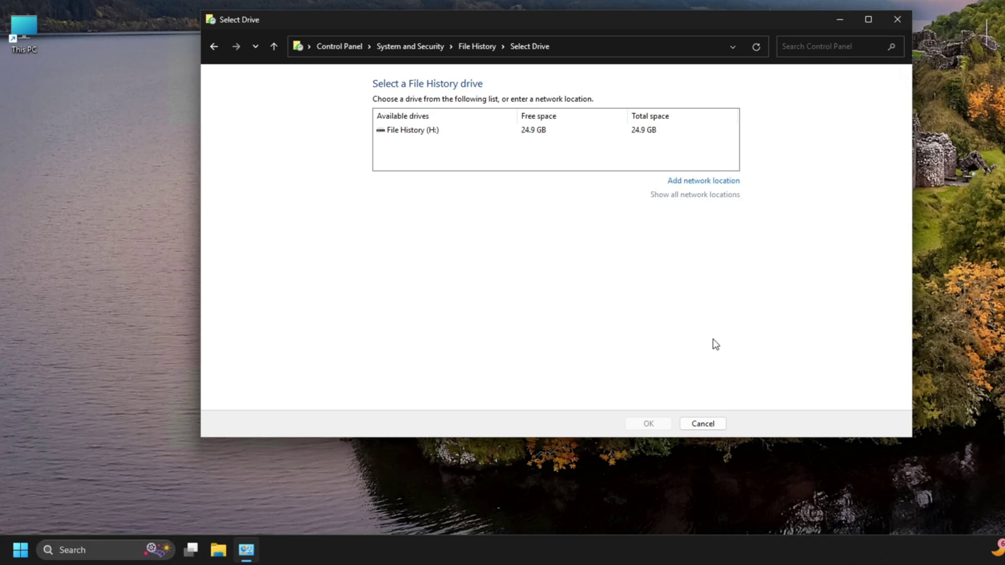
left_click(703, 426)
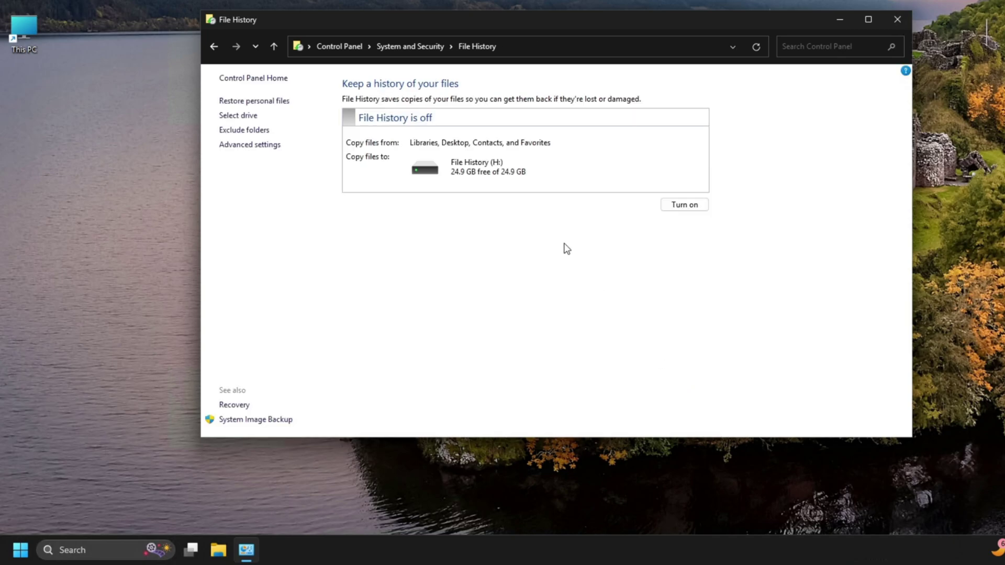
left_click(683, 205)
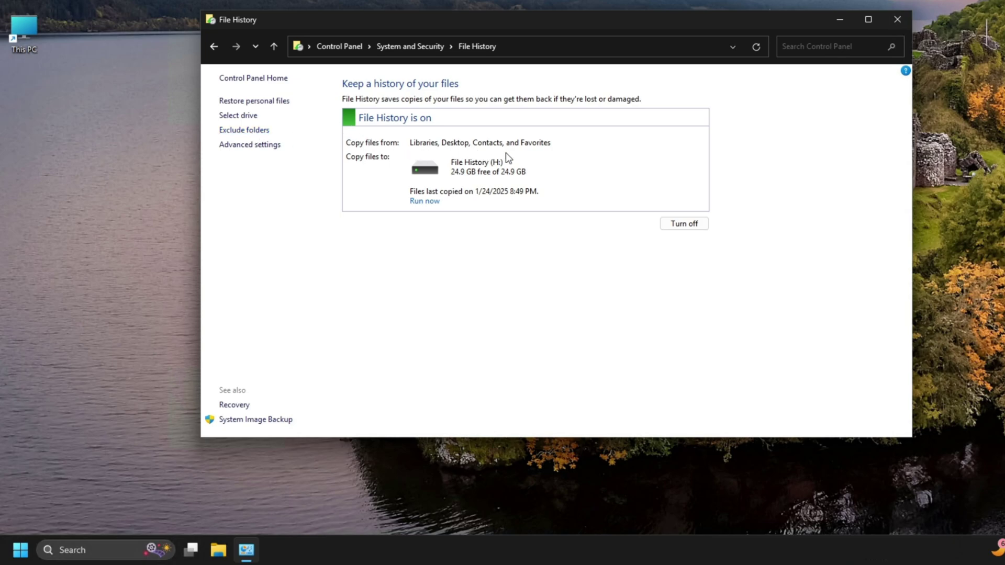
- Examine how folders are excluded from File History, without adding any, and return to the main File History page
left_click(251, 133)
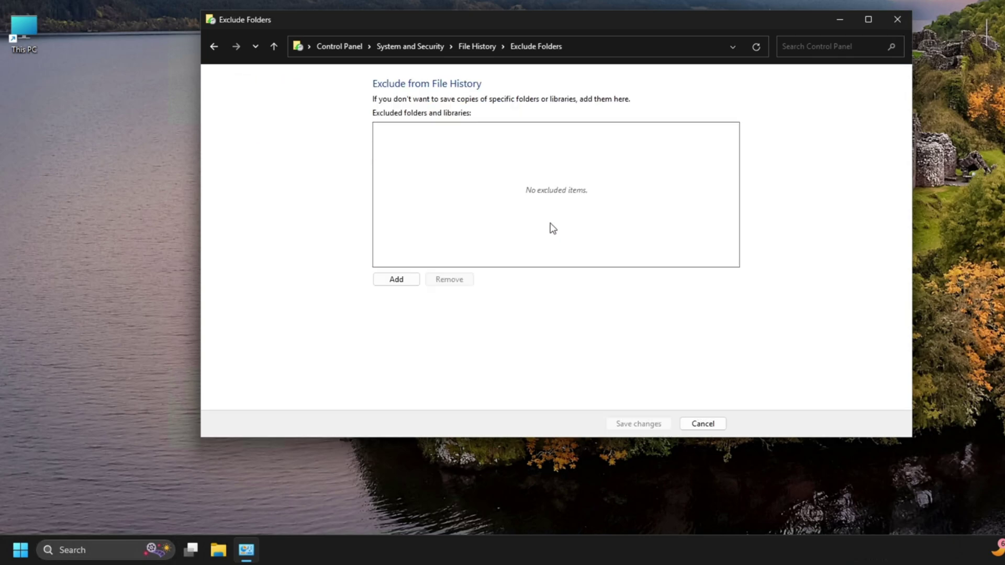
left_click(396, 280)
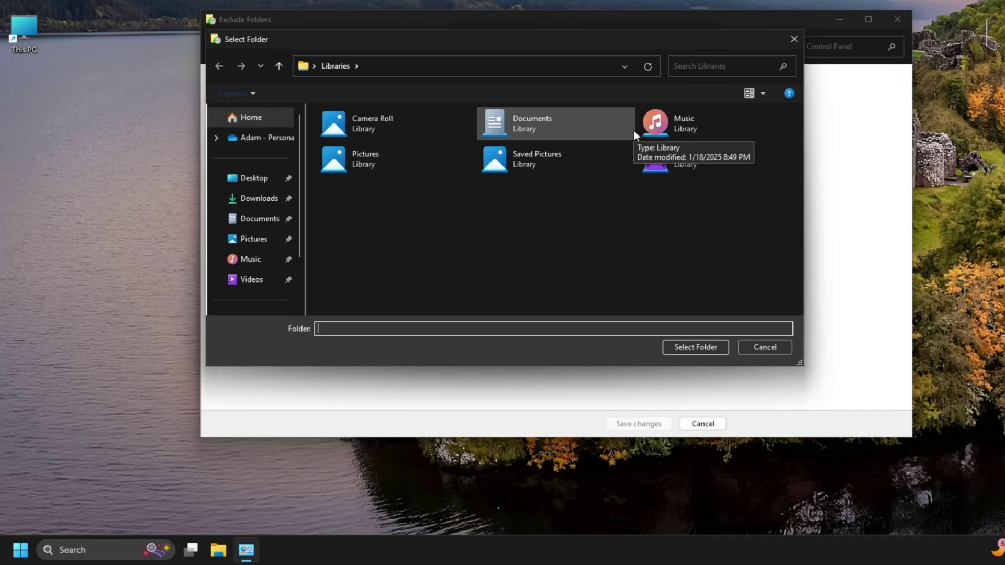
left_click(764, 347)
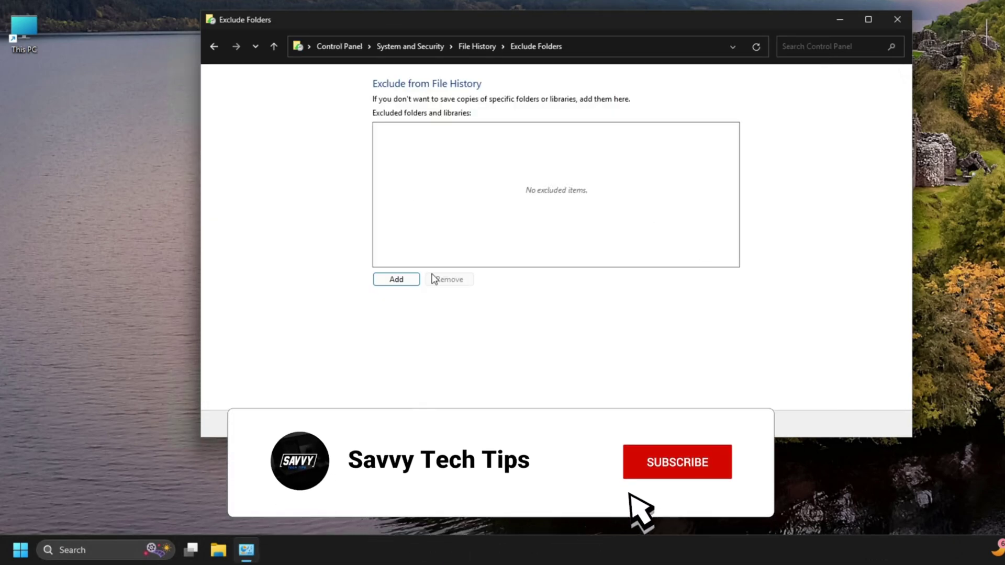
key("alt+Left")
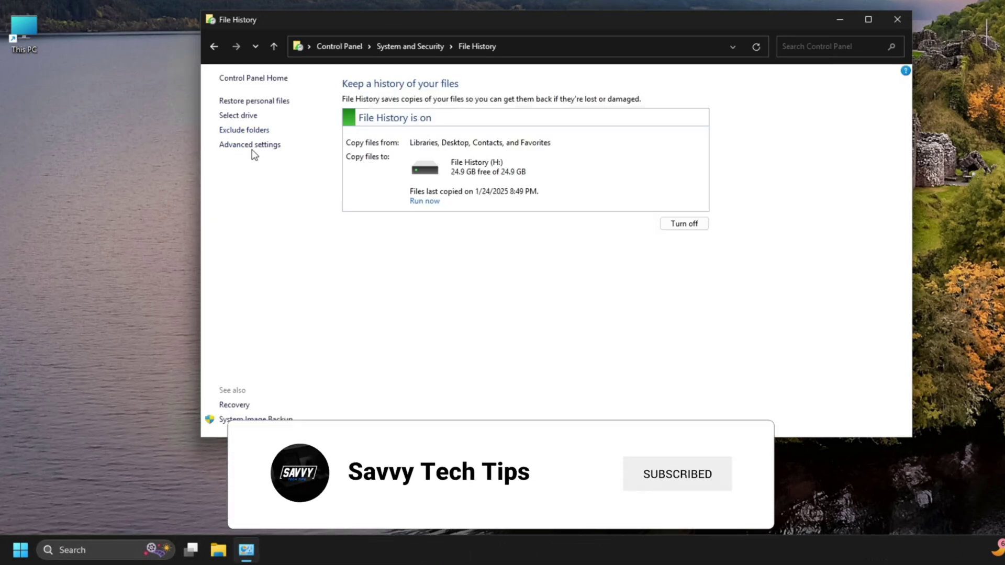
- Examine the advanced File History options for copy frequency and version retention, then close File History without changing them
left_click(255, 146)
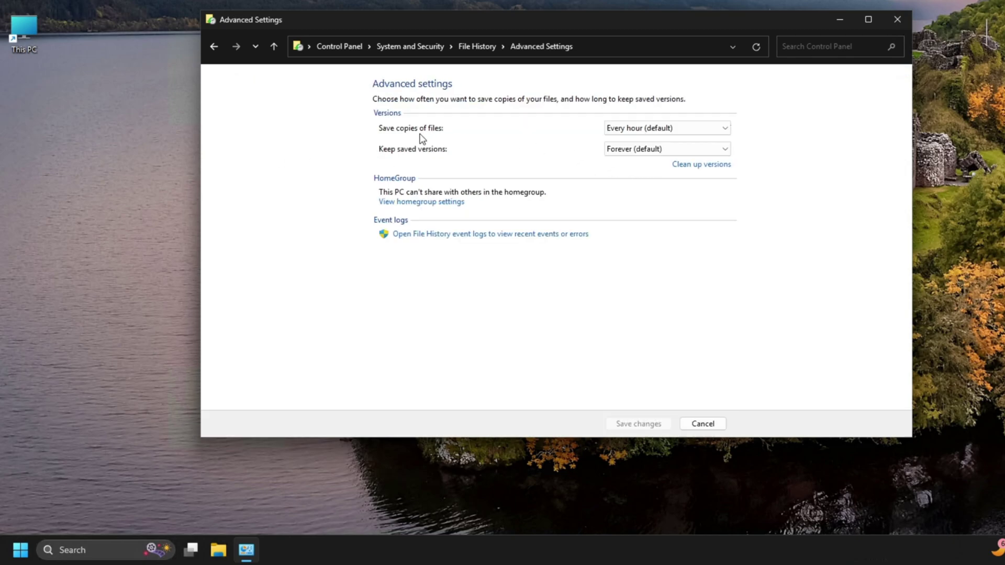
left_click(612, 130)
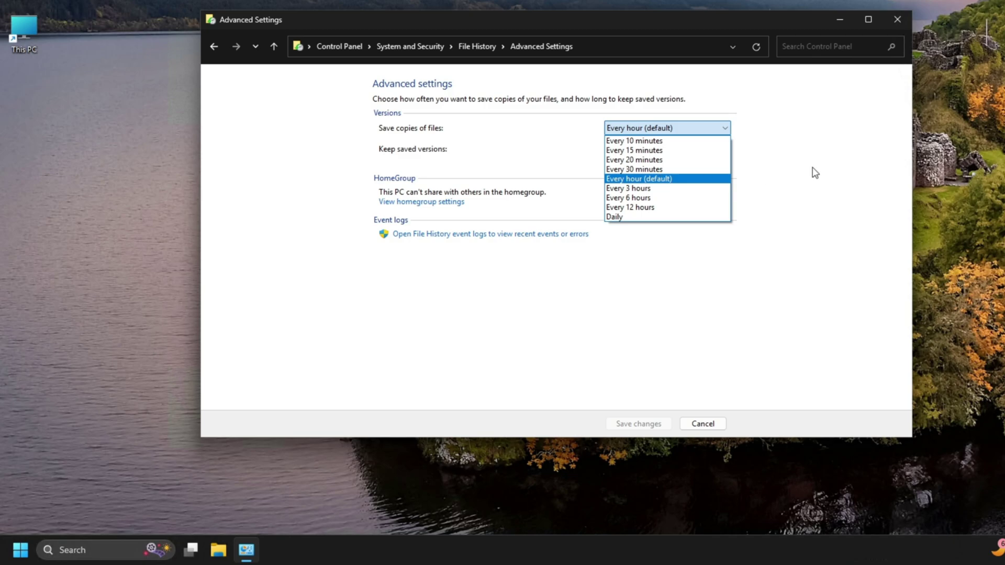
left_click(832, 166)
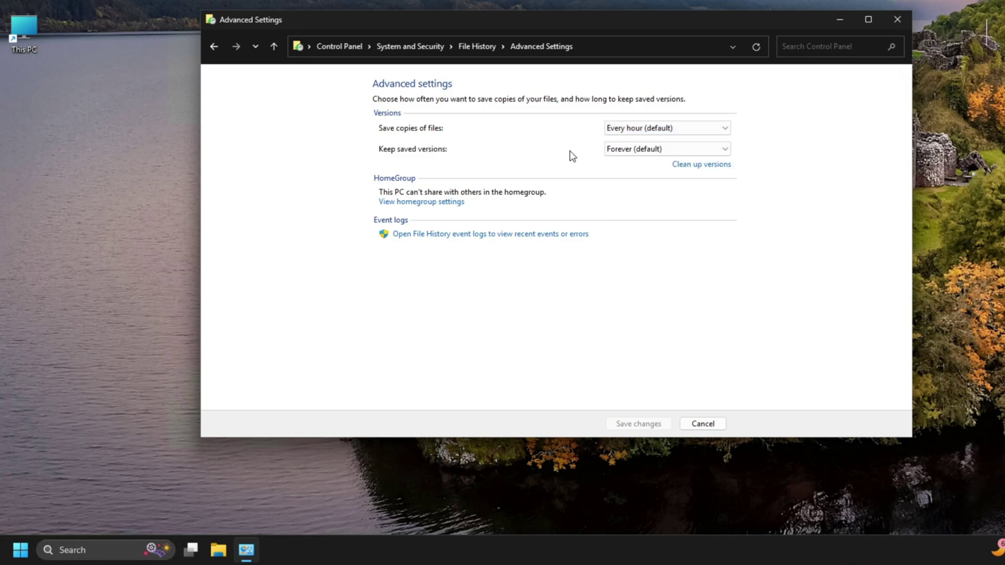
left_click(671, 148)
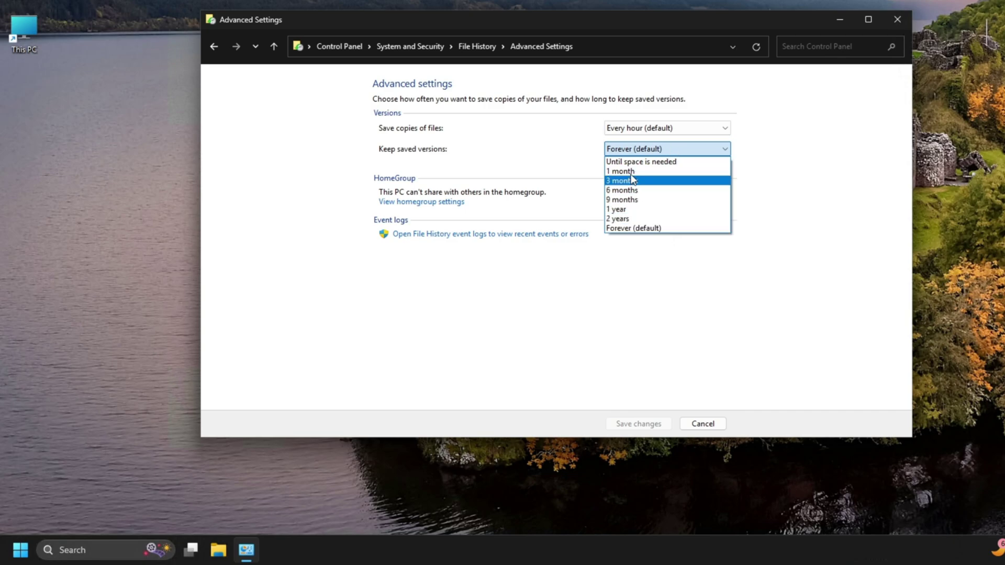
left_click(801, 174)
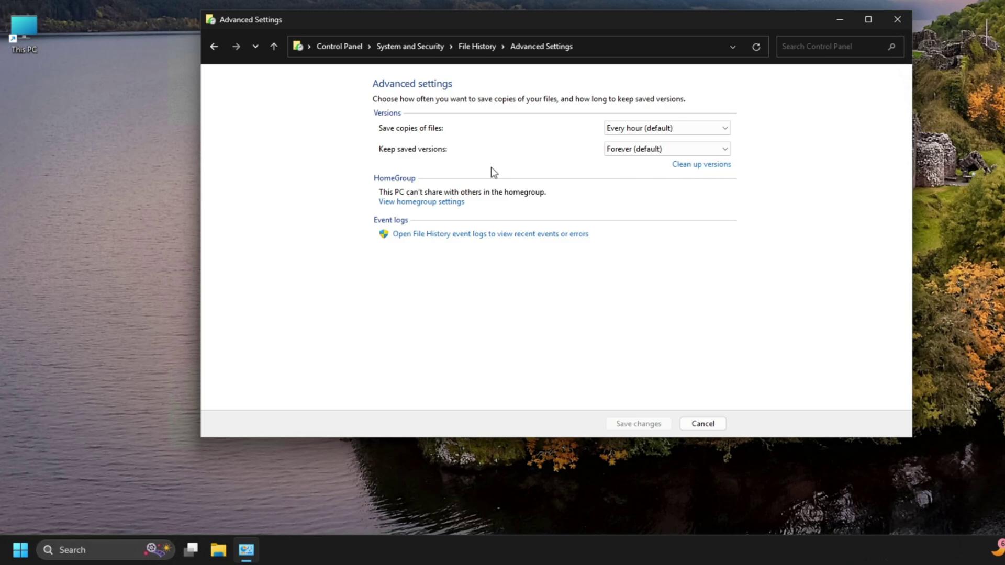
left_click(716, 428)
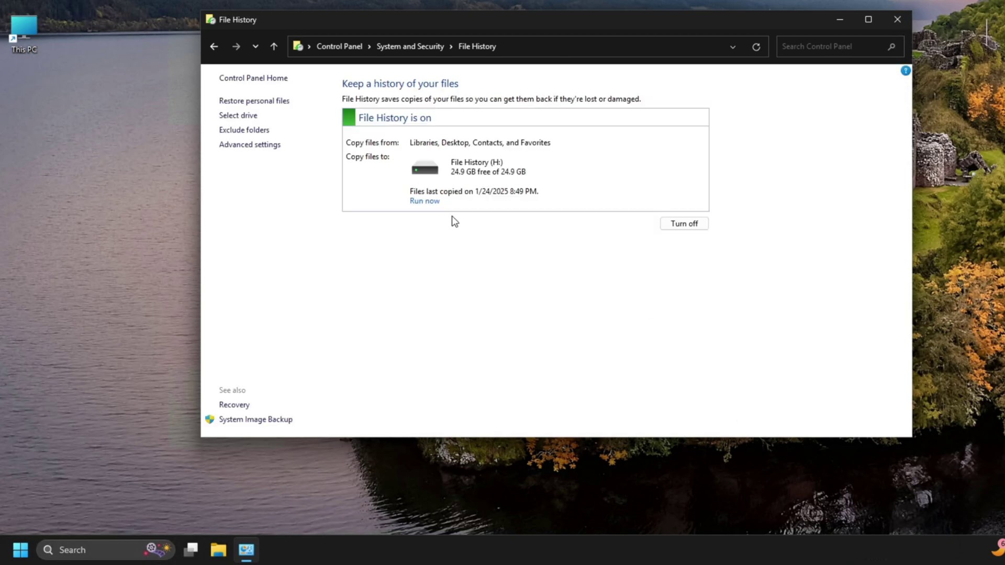
left_click(897, 20)
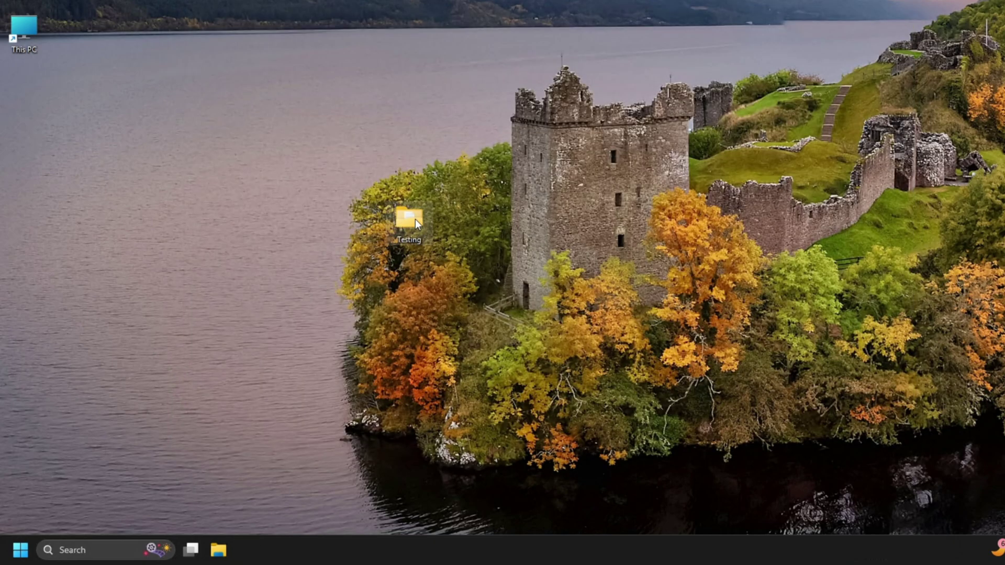
- Open the Testing folder on the desktop and check its Testing text document for previous versions
double_click(414, 217)
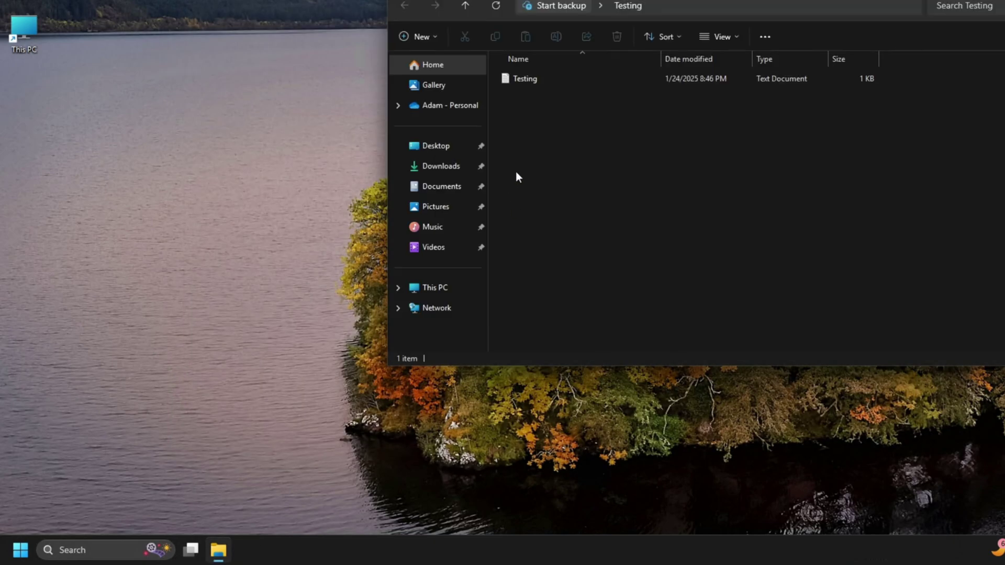
right_click(529, 80)
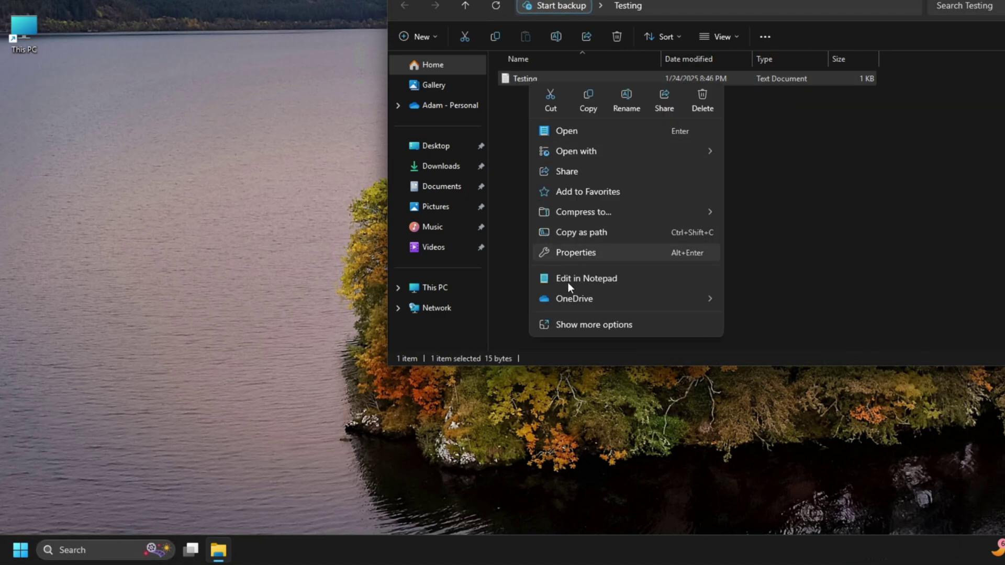
left_click(606, 327)
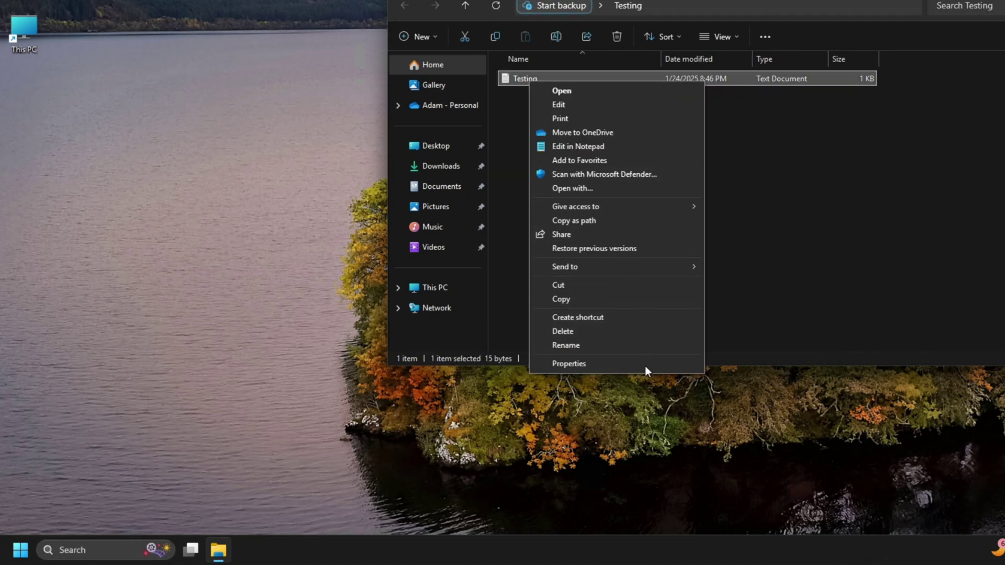
left_click(580, 361)
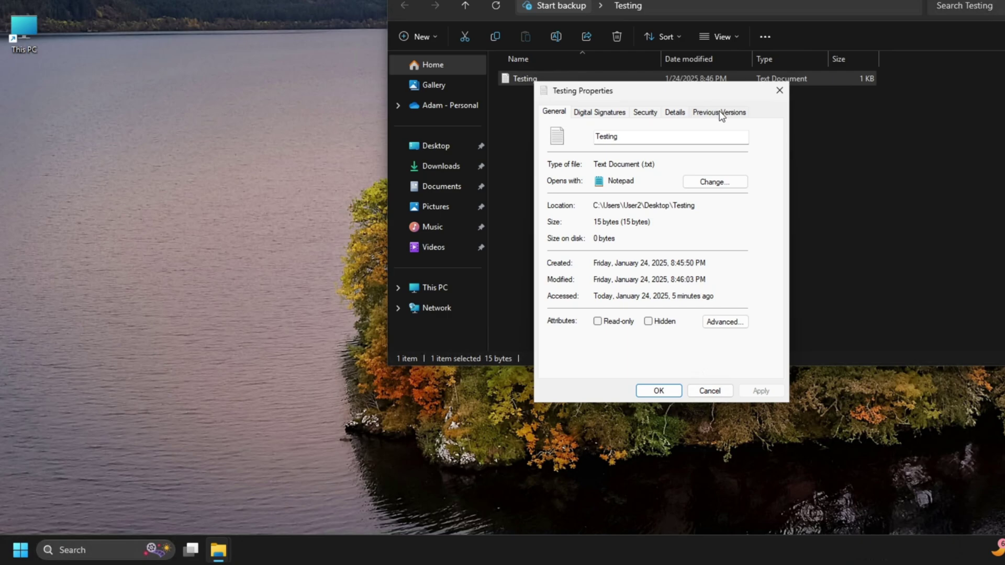
left_click(719, 111)
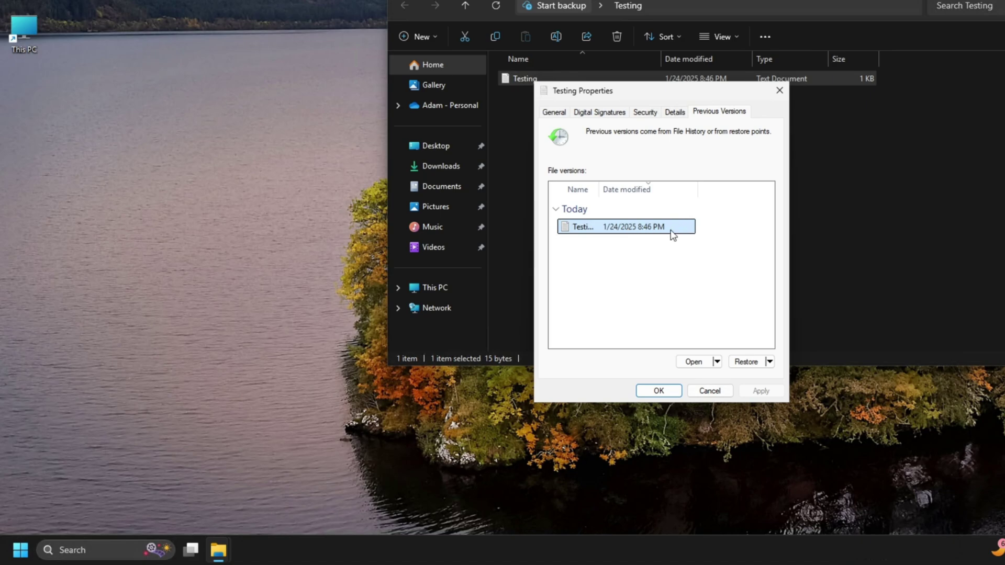
left_click(722, 391)
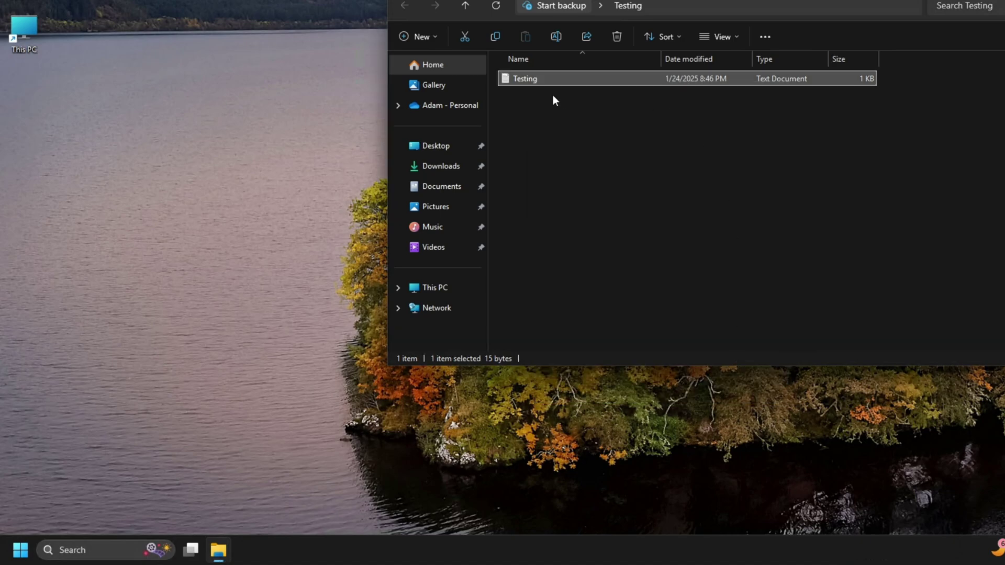
- Delete all the text in the Testing document, save the empty file and close it
double_click(530, 82)
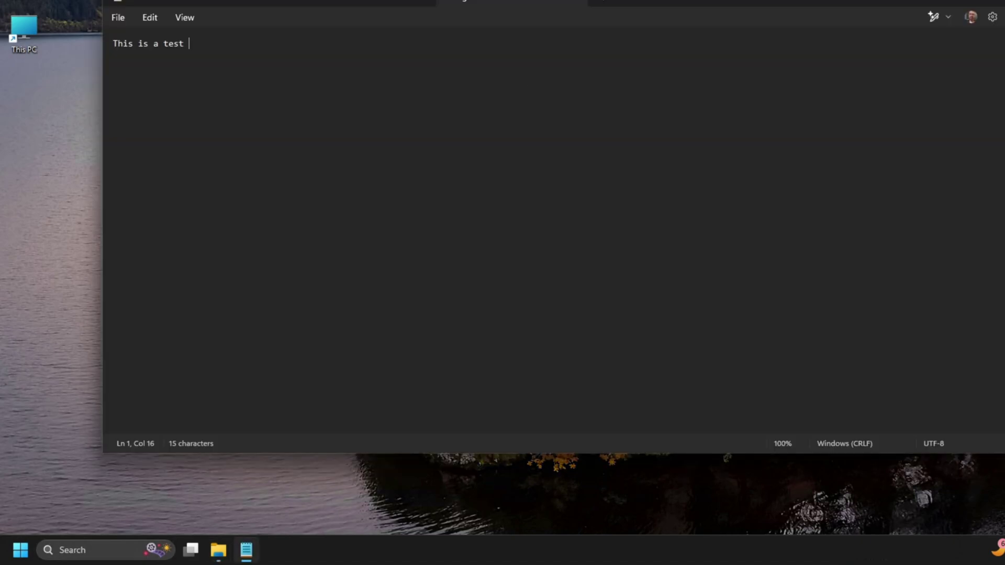
key("ctrl+a")
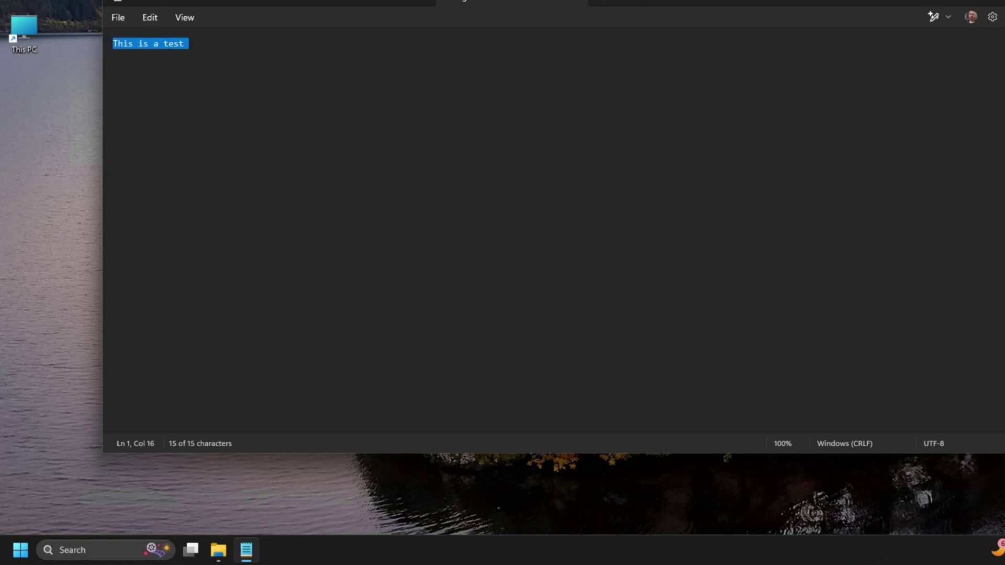
key("Delete")
left_click(117, 17)
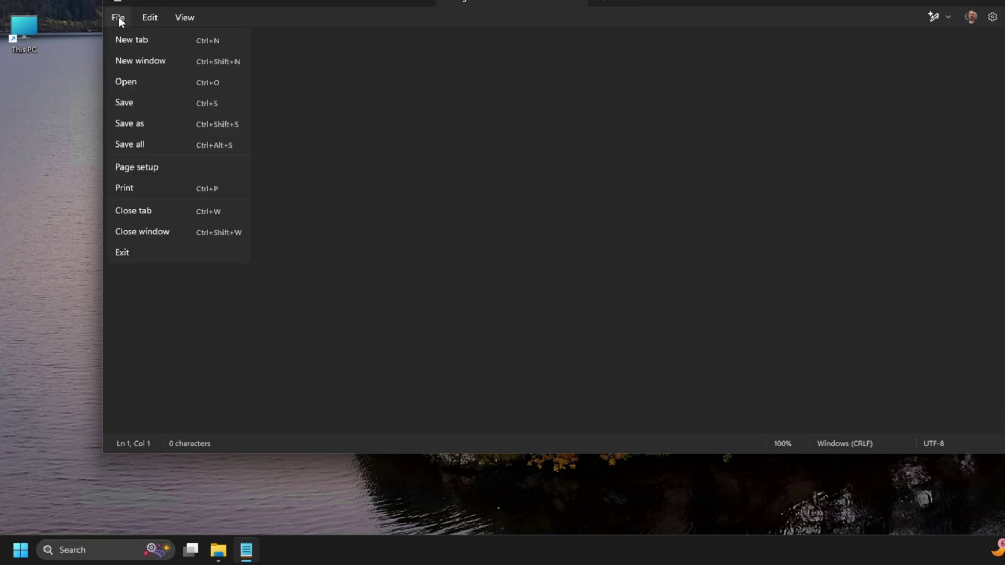
left_click(133, 105)
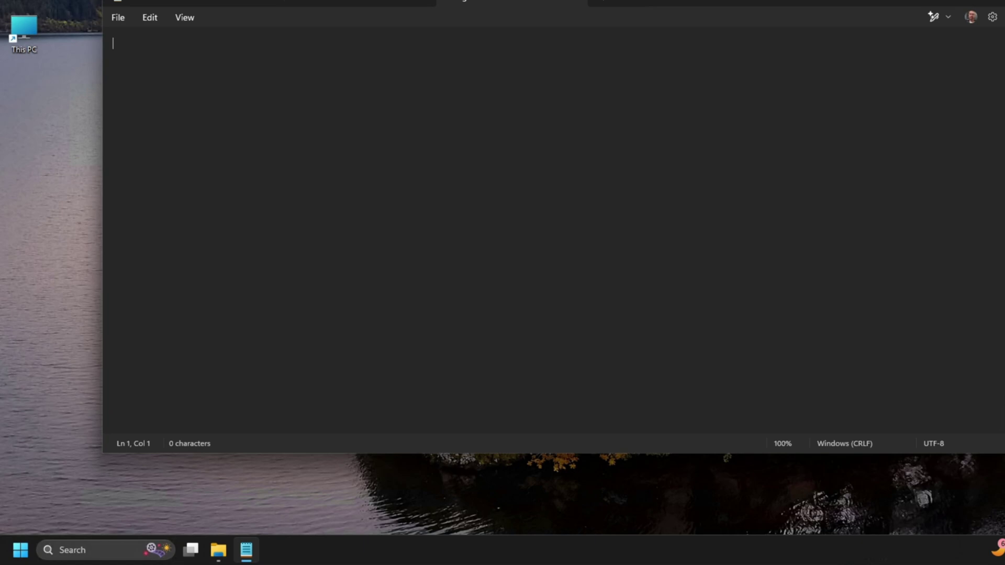
key("alt+F4")
- Restore the Testing text document's previous version from 1/24/2025 8:46 PM, replacing the file in the destination, and close its properties
right_click(529, 79)
left_click(603, 320)
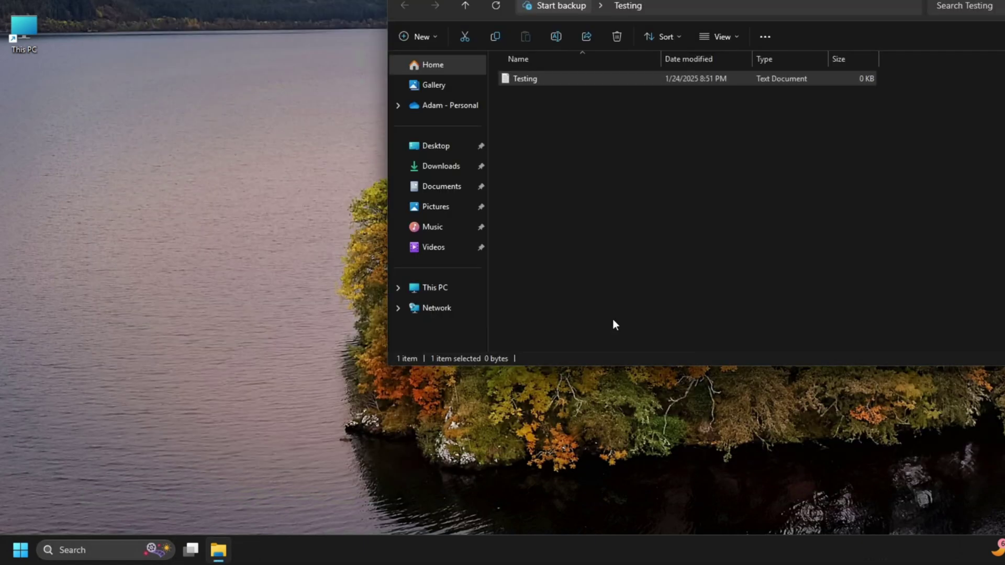
left_click(575, 360)
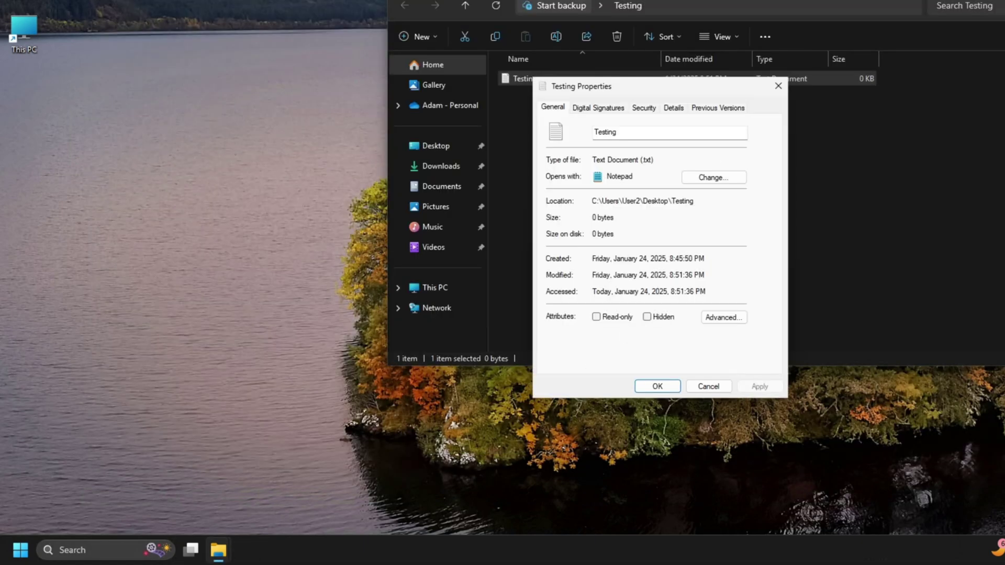
left_click(722, 108)
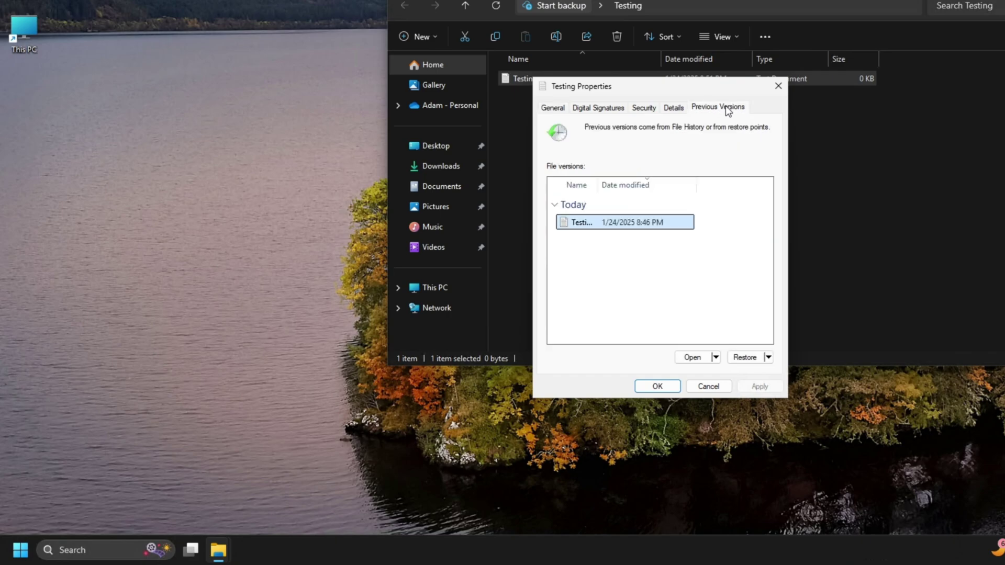
left_click(769, 357)
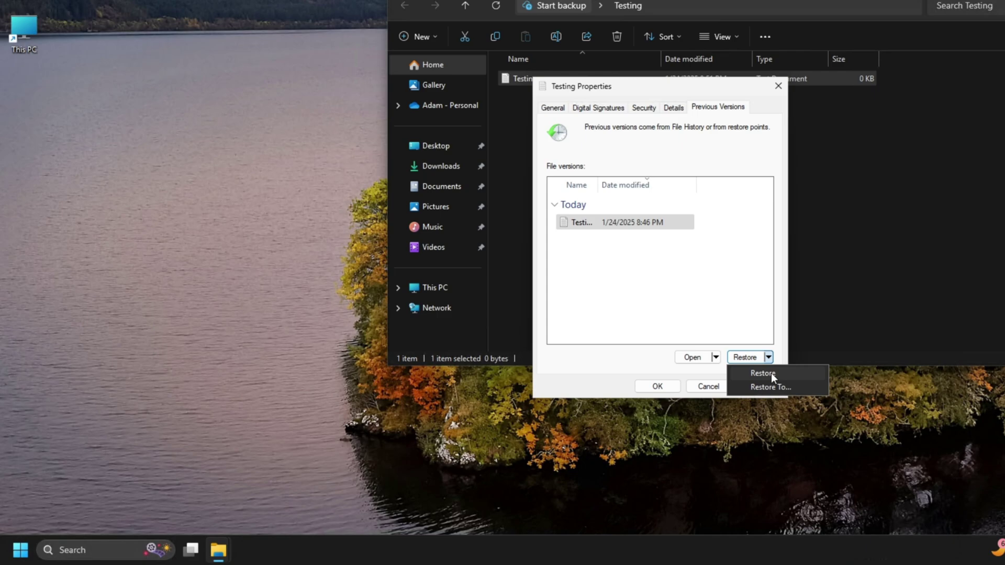
left_click(771, 372)
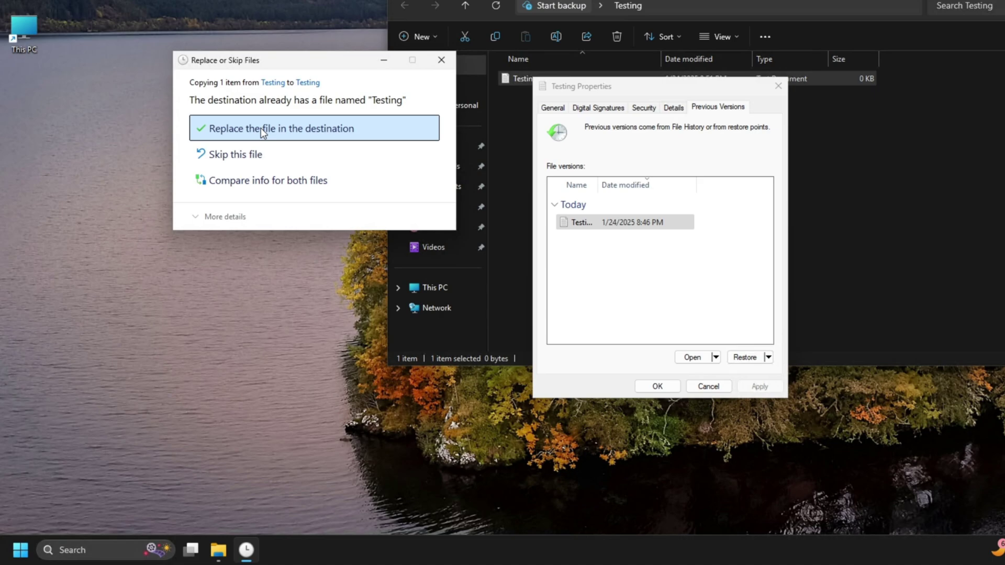
left_click(262, 128)
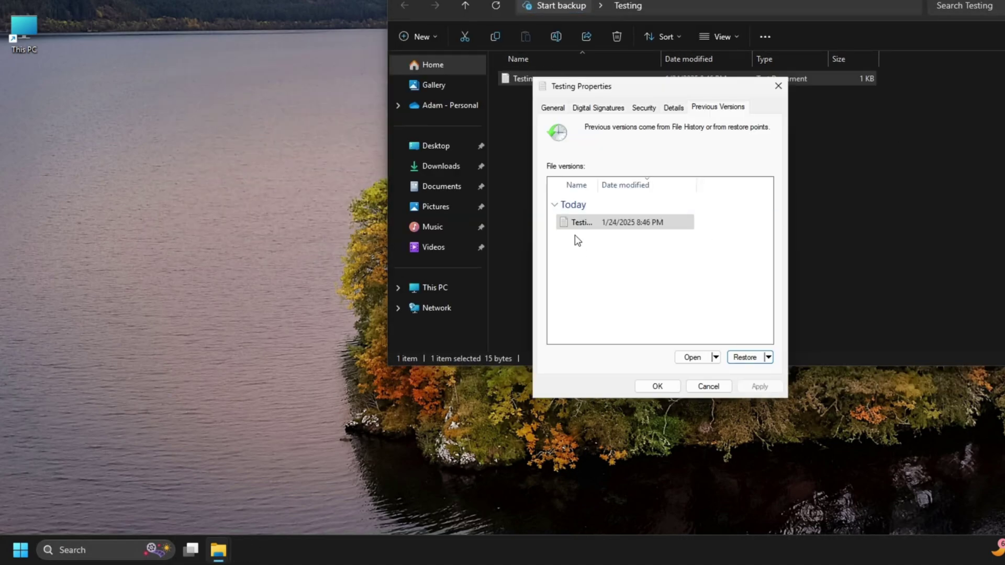
left_click(812, 108)
left_click(920, 189)
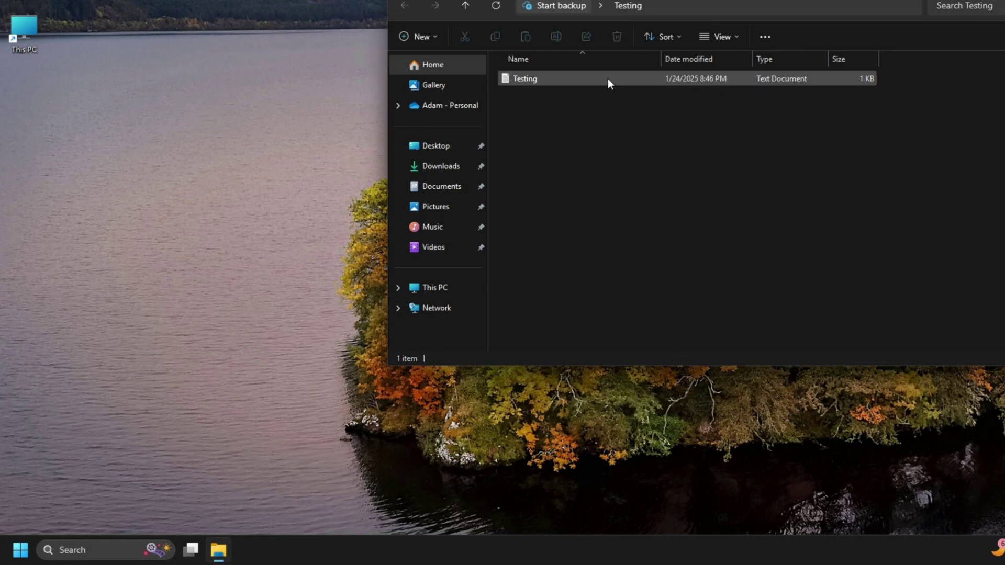
- Open the restored Testing document to check its text, then close the document and the Testing folder
double_click(530, 79)
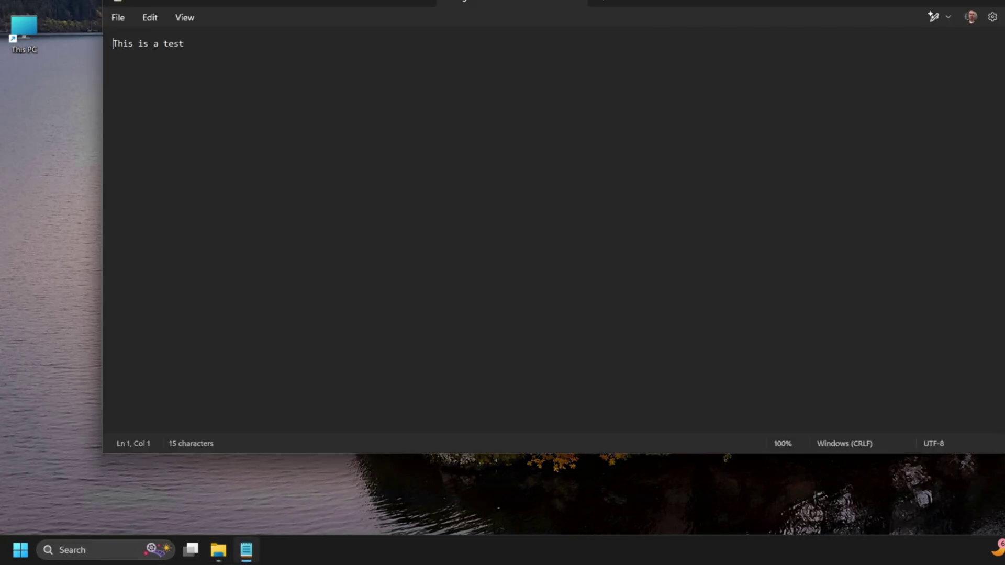
key("alt+F4")
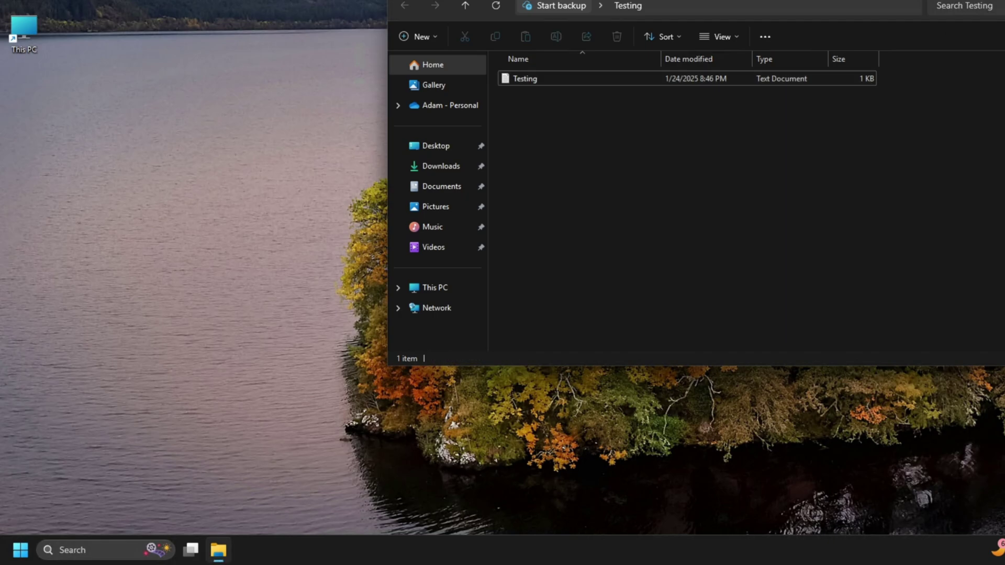
key("alt+F4")
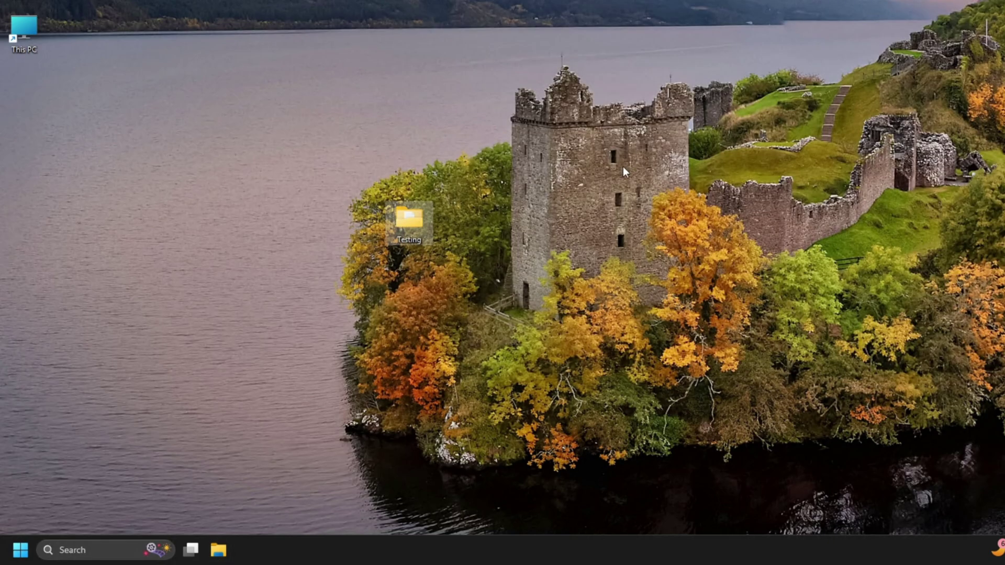
- Check the desktop's Testing folder for previous versions, then close its properties without restoring anything
right_click(403, 220)
left_click(465, 420)
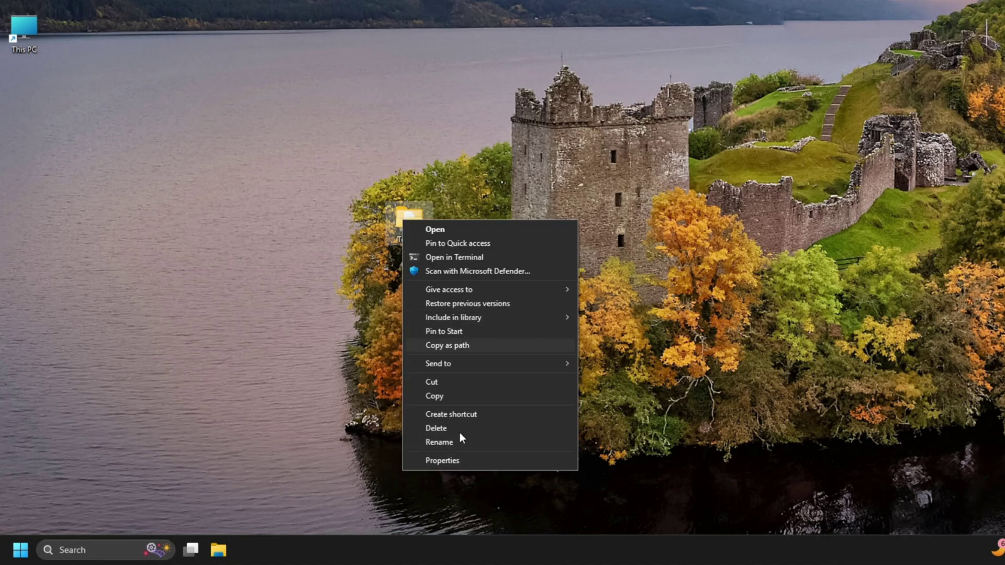
left_click(471, 303)
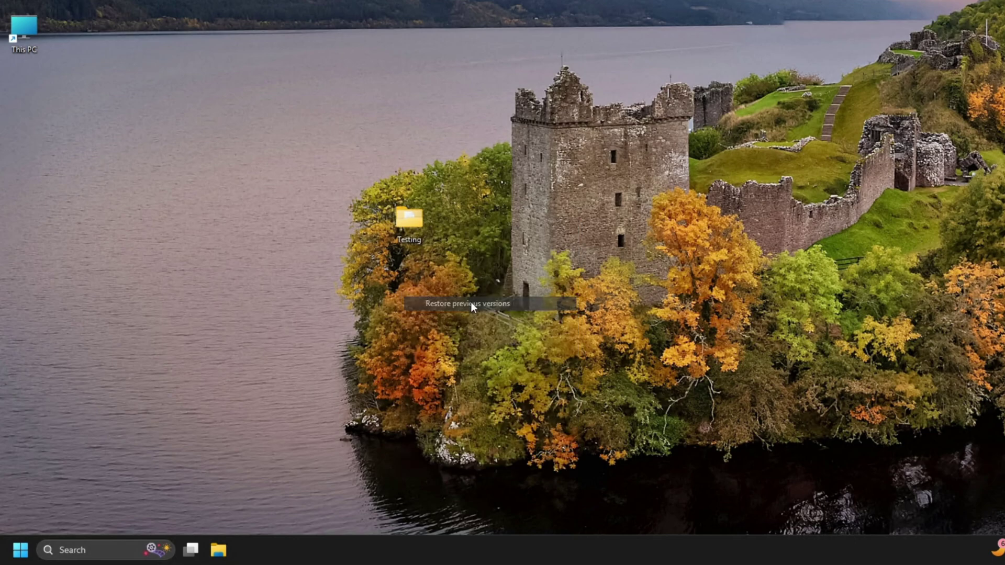
left_click_drag(617, 235, 738, 36)
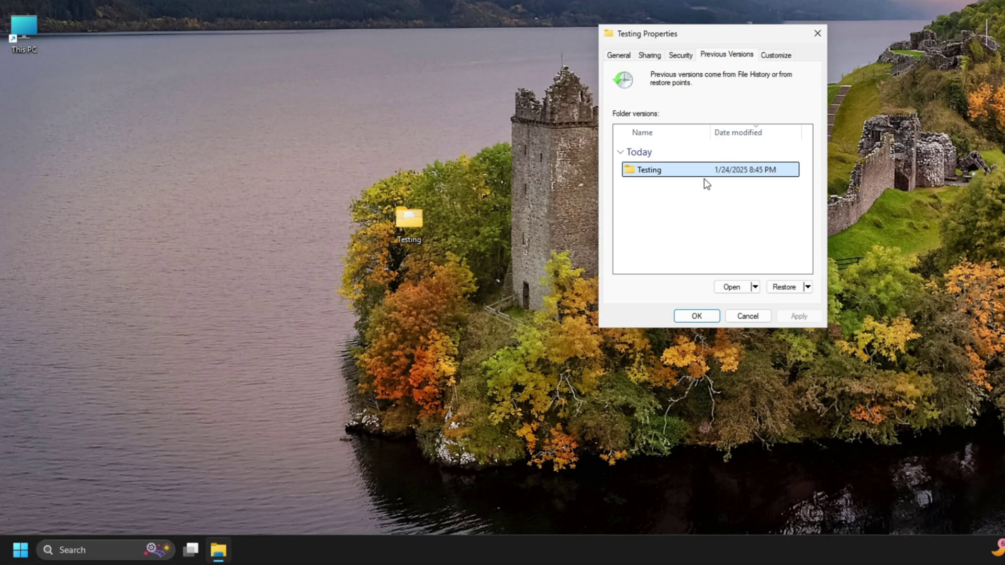
left_click(744, 319)
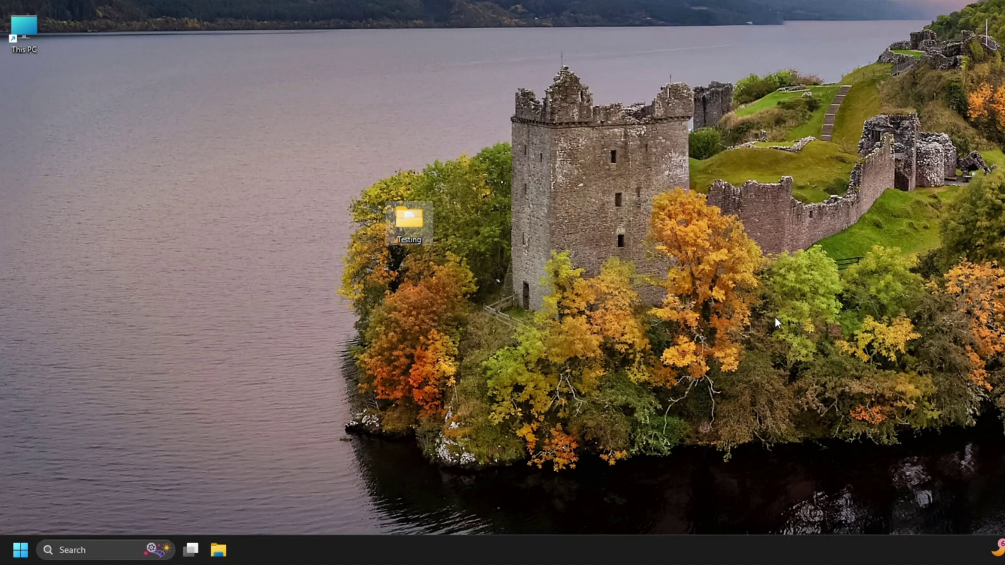
- Delete the Testing text document from the Testing folder on the desktop and close the folder
double_click(400, 222)
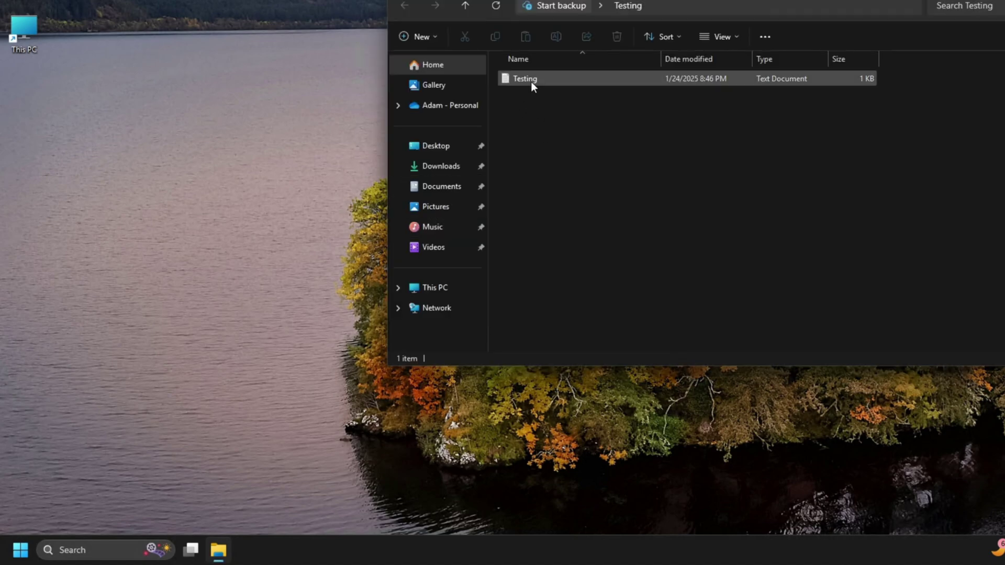
right_click(531, 82)
mouse_move(561, 218)
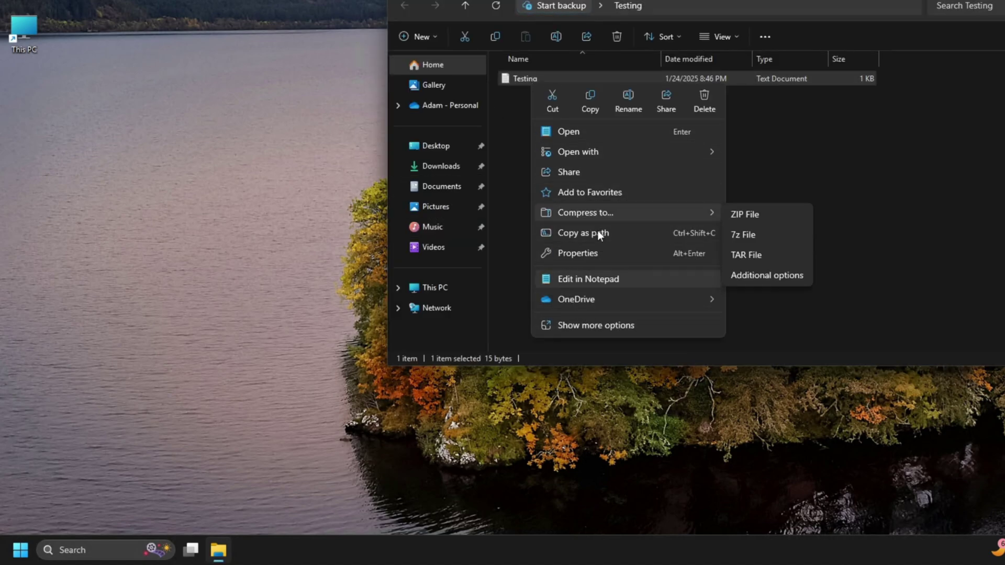
left_click(706, 102)
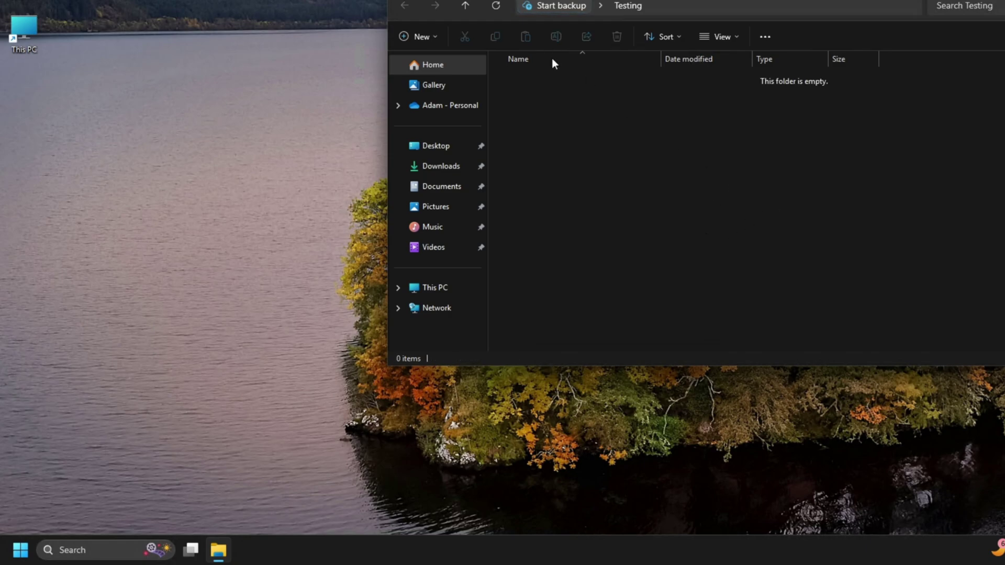
key("alt+F4")
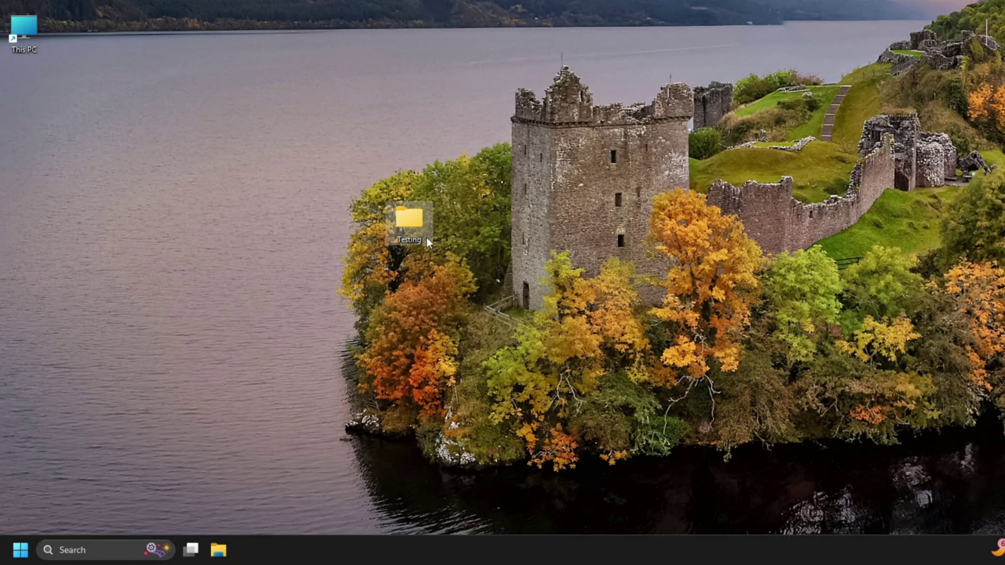
- Examine the restore options for the emptied Testing folder's previous version, then close its properties without restoring
right_click(405, 223)
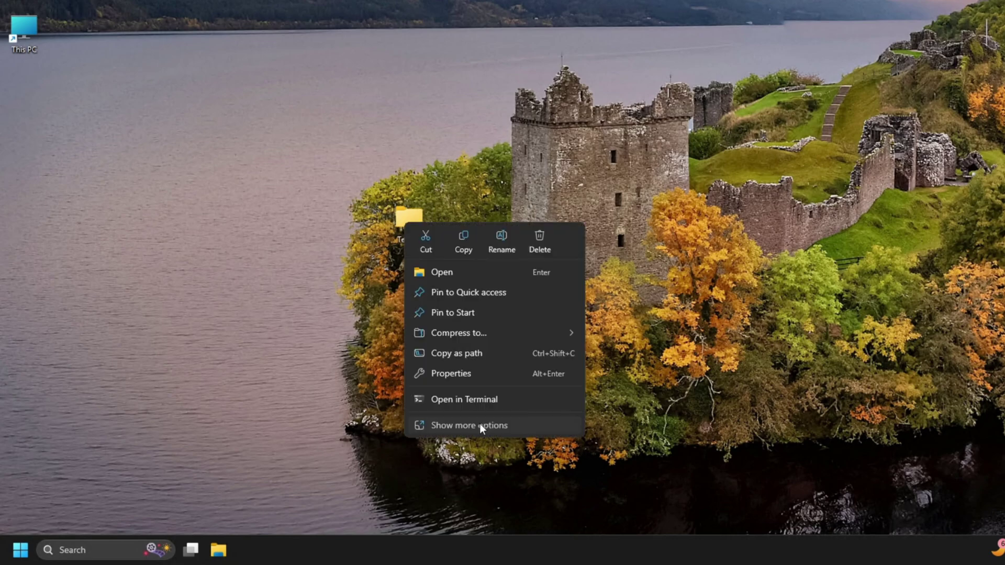
left_click(479, 423)
left_click(477, 305)
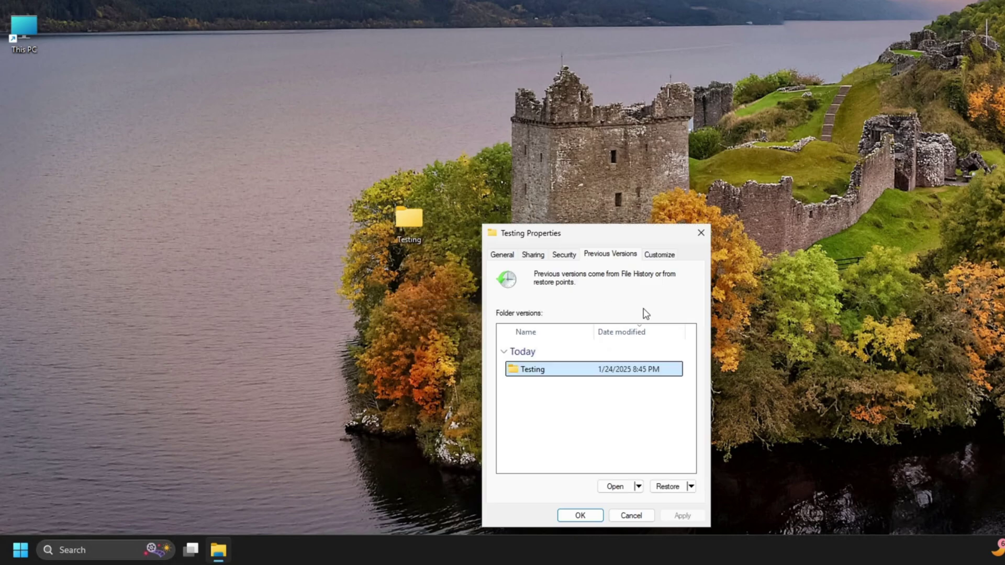
left_click(691, 487)
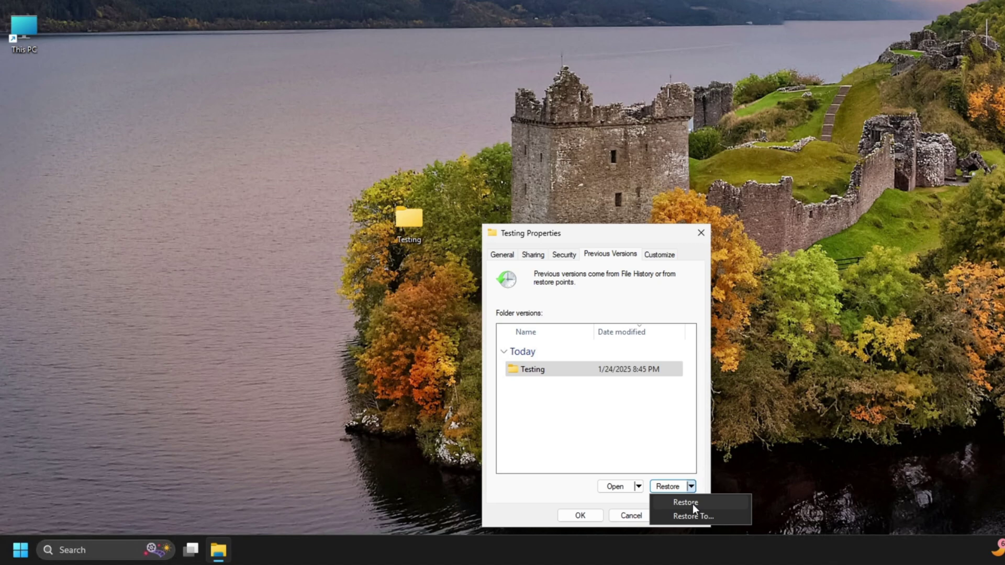
left_click(669, 112)
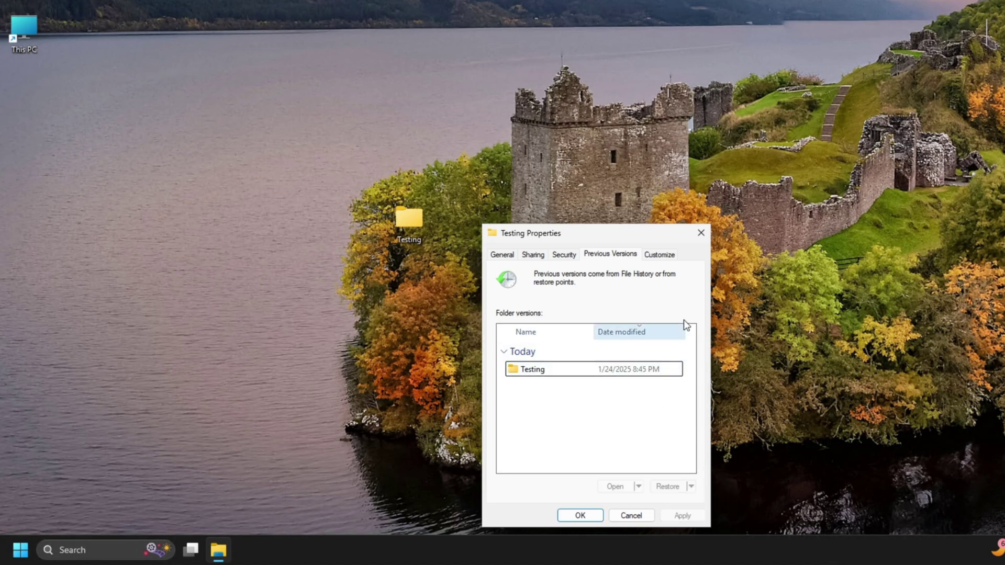
left_click(705, 238)
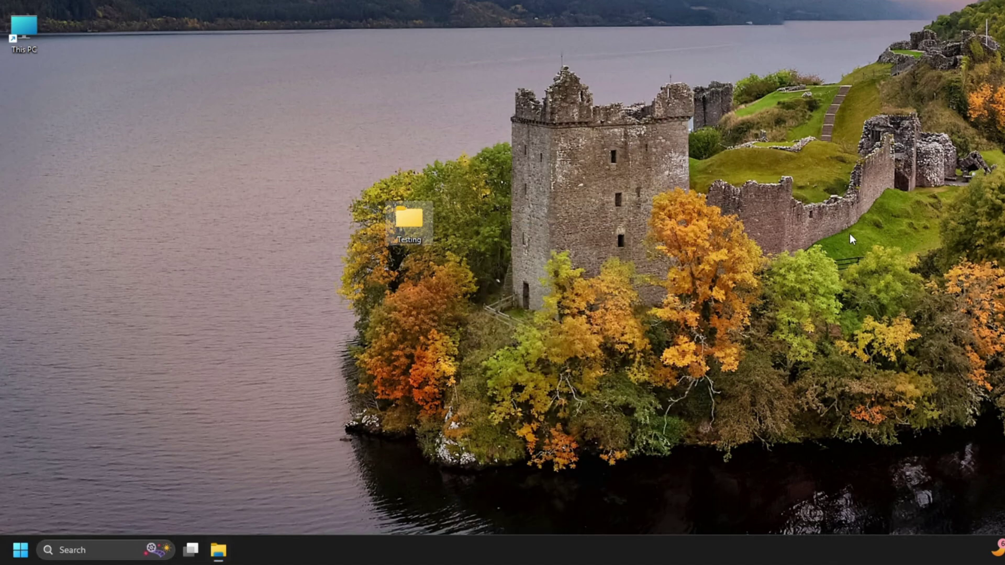
- Restore the deleted Testing document from the Desktop\Testing backup through File History's personal file restore, then close the File History windows
left_click(95, 556)
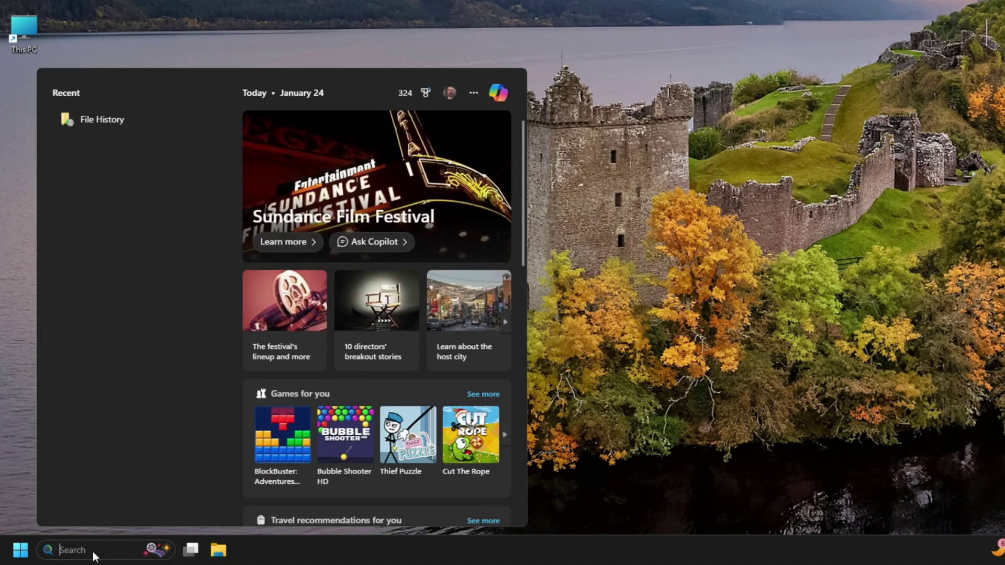
left_click(102, 119)
left_click(268, 103)
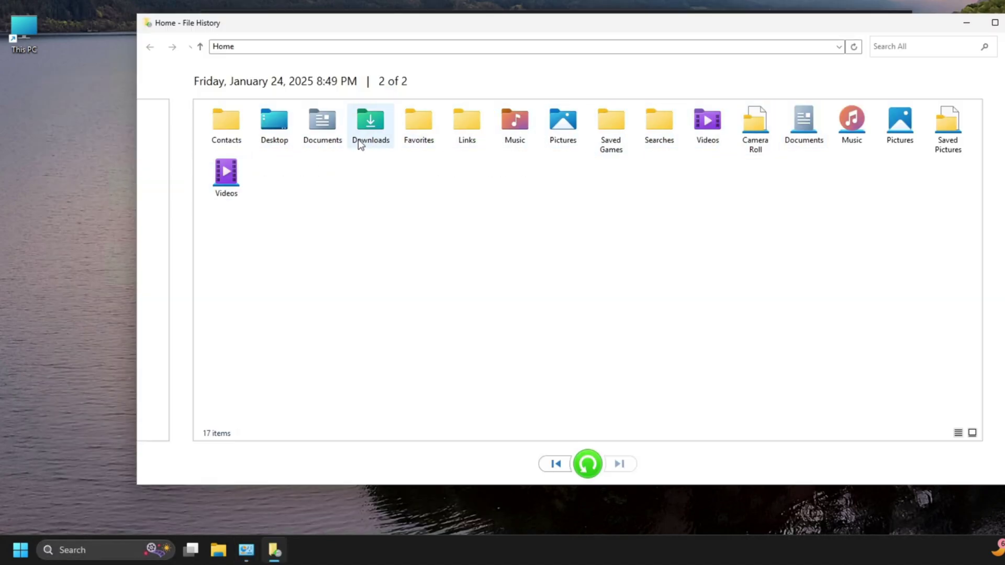
double_click(283, 135)
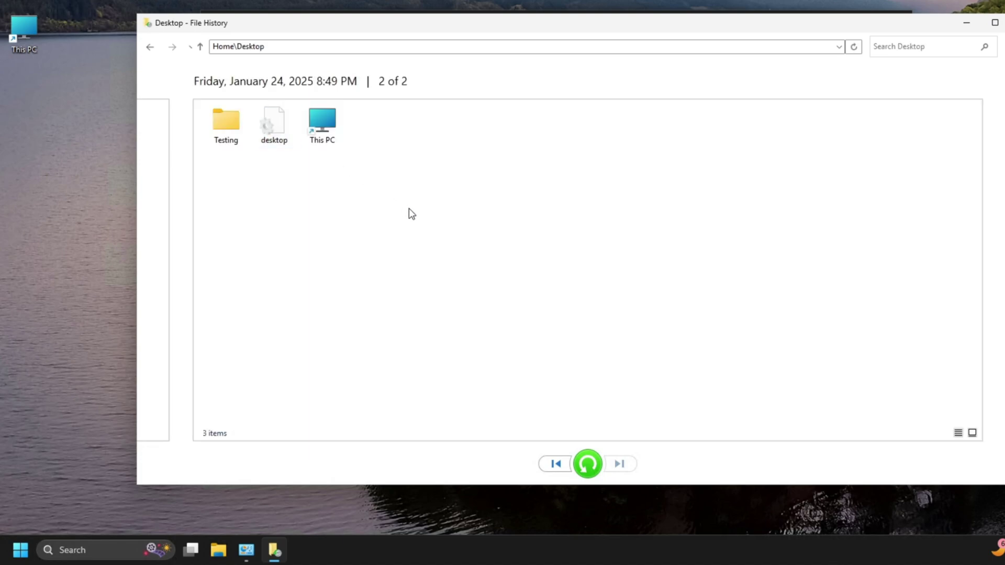
double_click(228, 129)
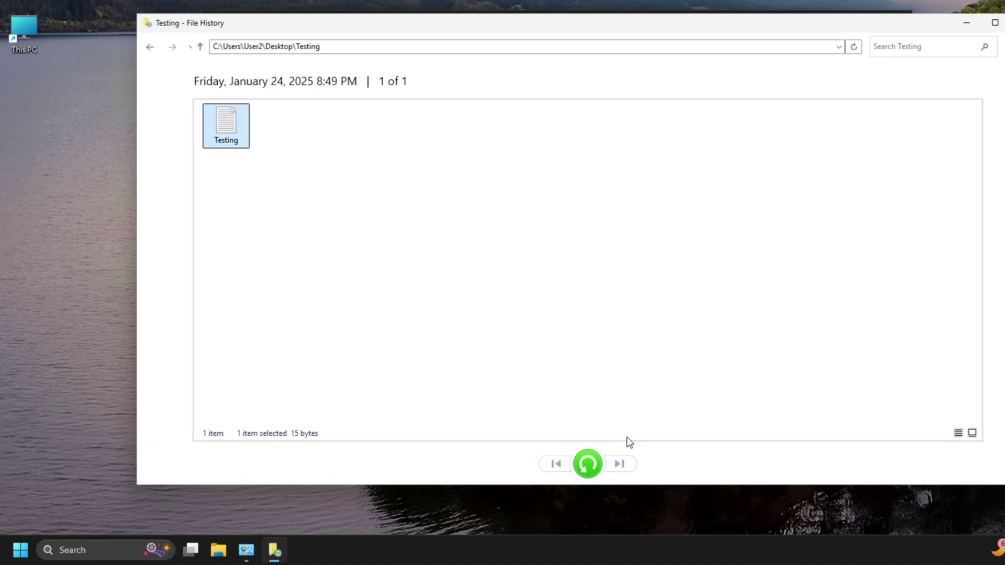
left_click(589, 464)
left_click(965, 8)
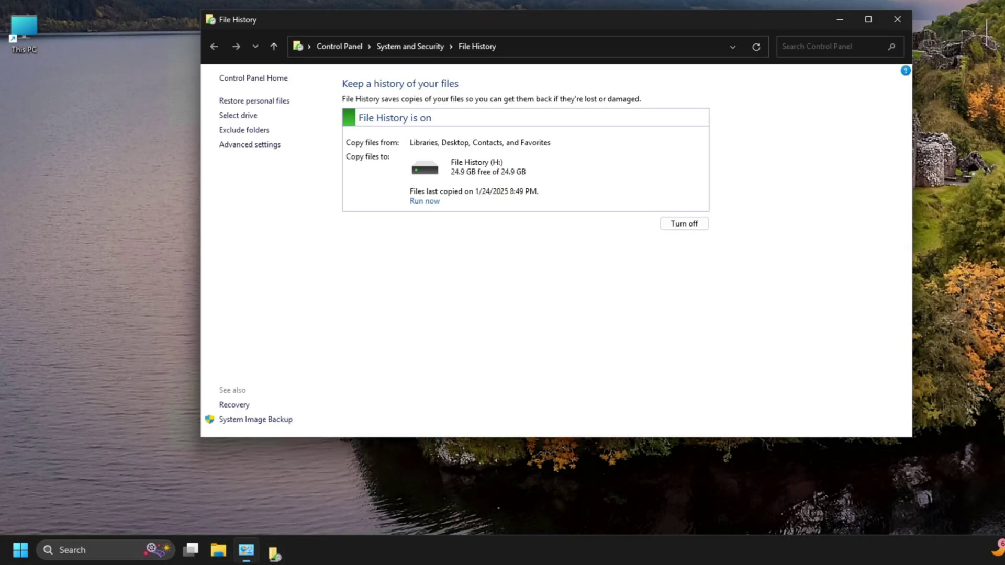
left_click(898, 18)
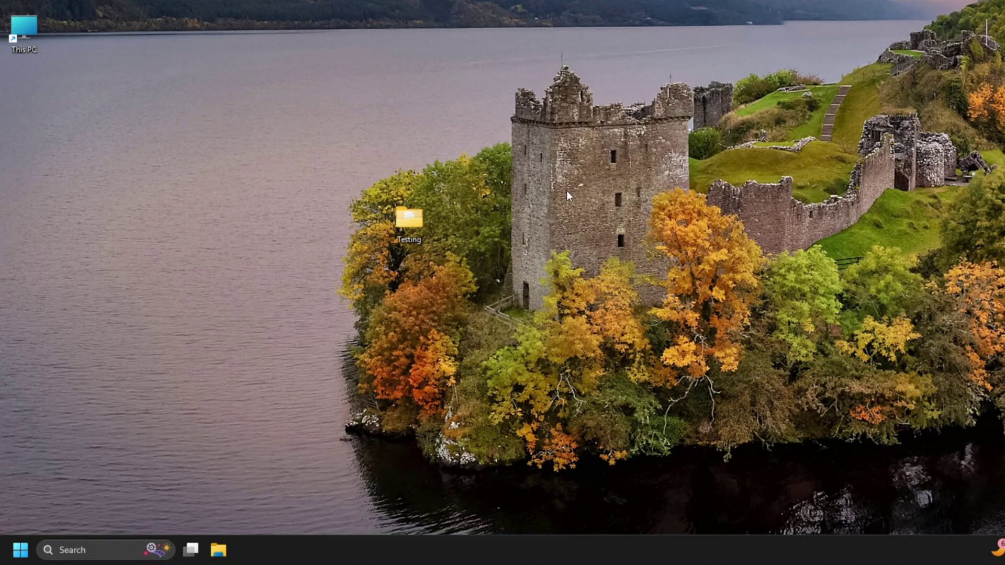
- Open the recovered Testing document from the desktop's Testing folder to check its text, then close it
double_click(402, 218)
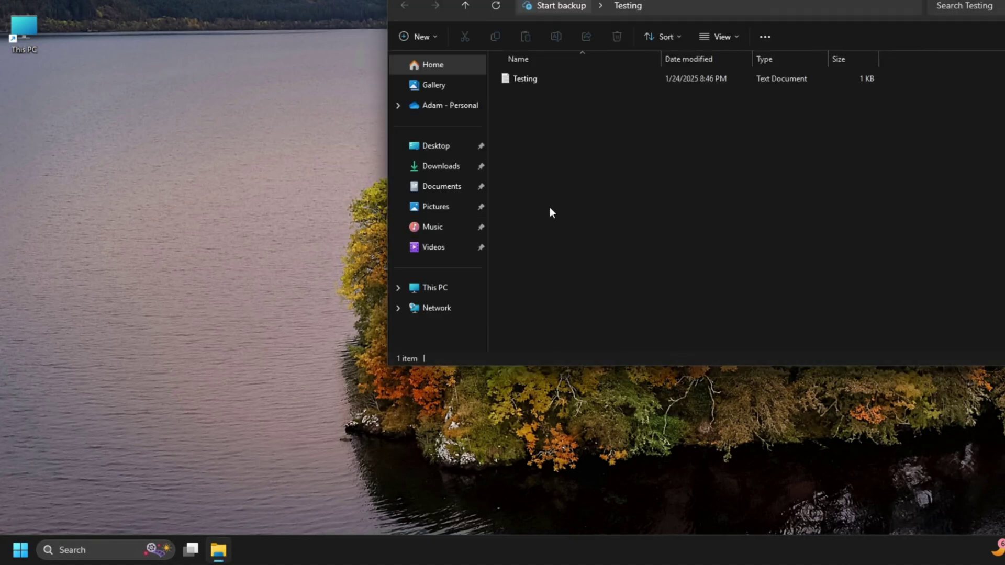
double_click(529, 78)
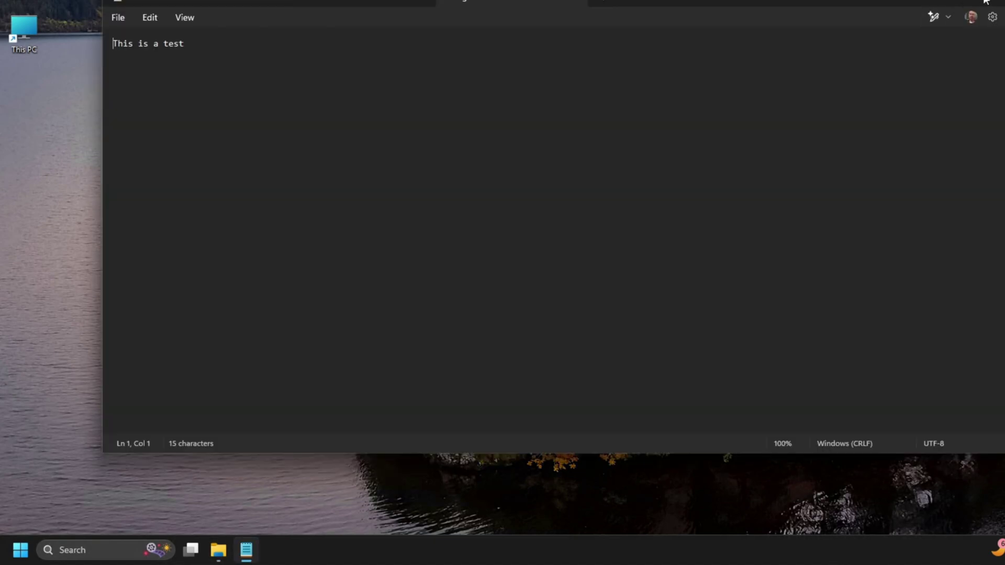
key("alt+F4")
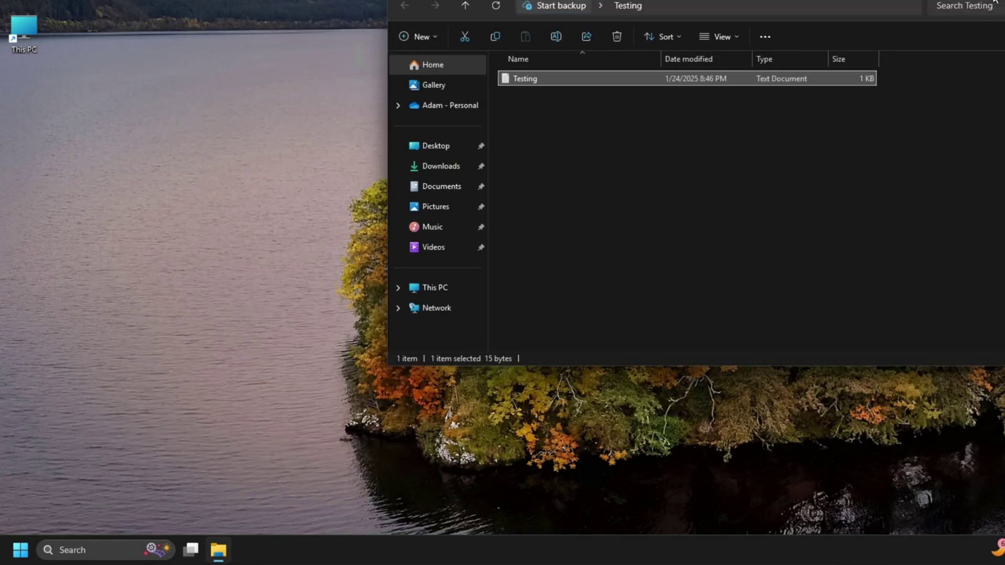